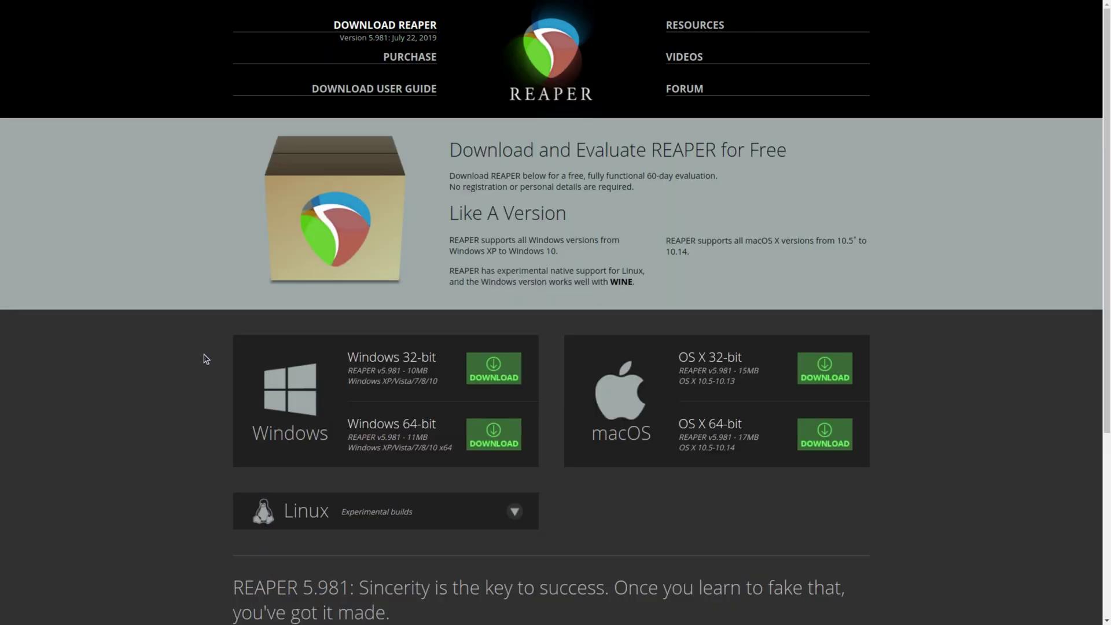
- Expand the Linux experimental builds on reaper.fm and scroll down to the Linux downloads
left_click(354, 509)
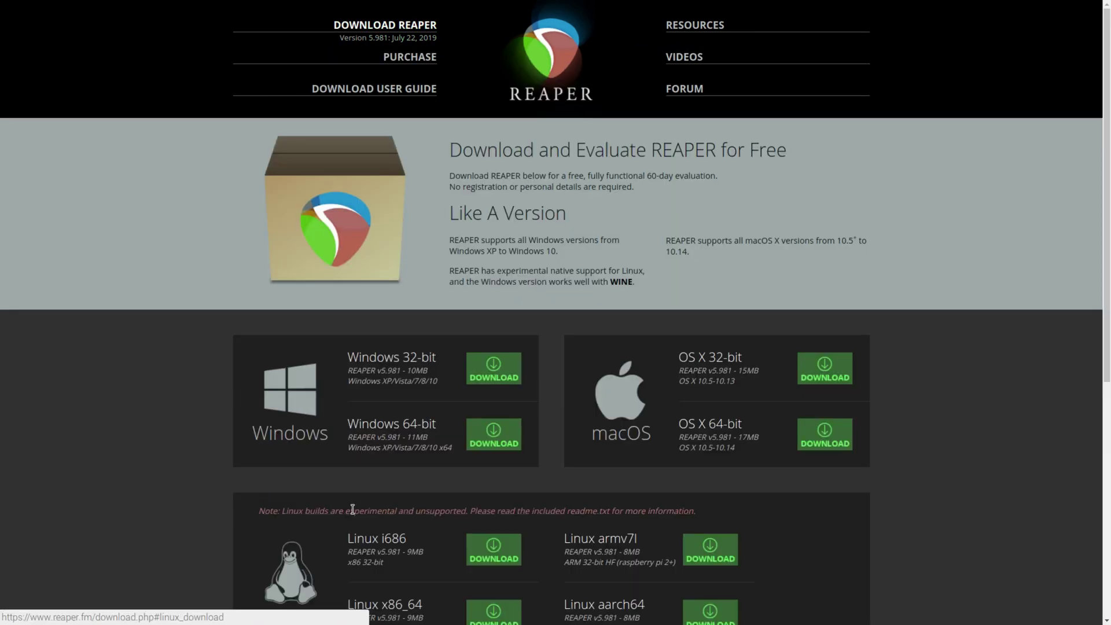
scroll(399, 495, "down", 2)
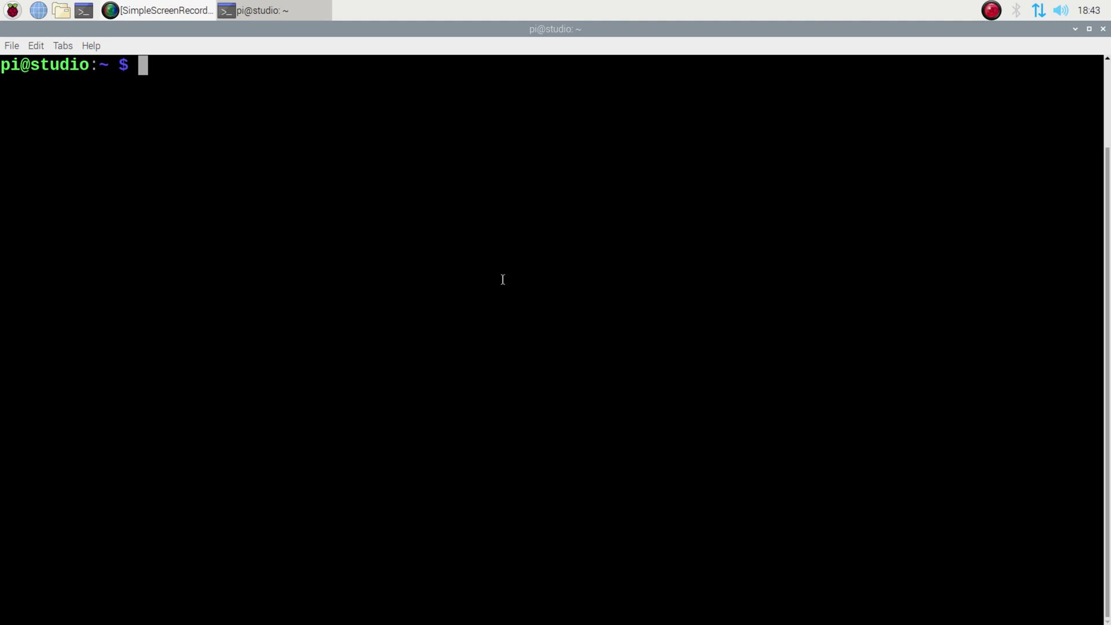
- Change into the Downloads folder and list its files with sizes using ls -lh
type("w")
key("Tab")
key("Return")
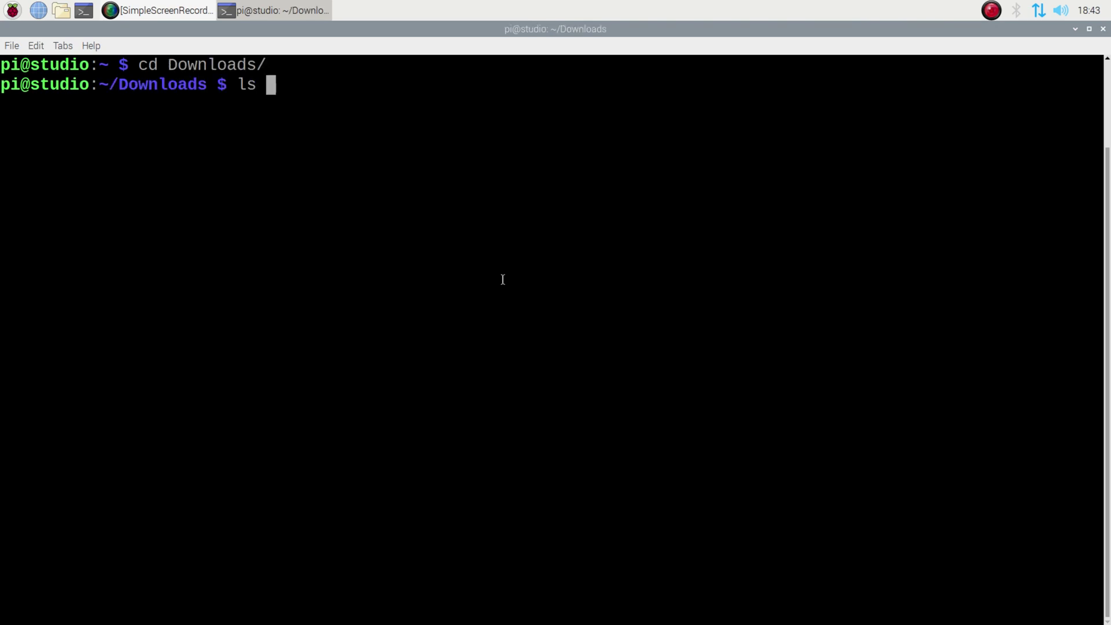
type("ls -lh")
key("Return")
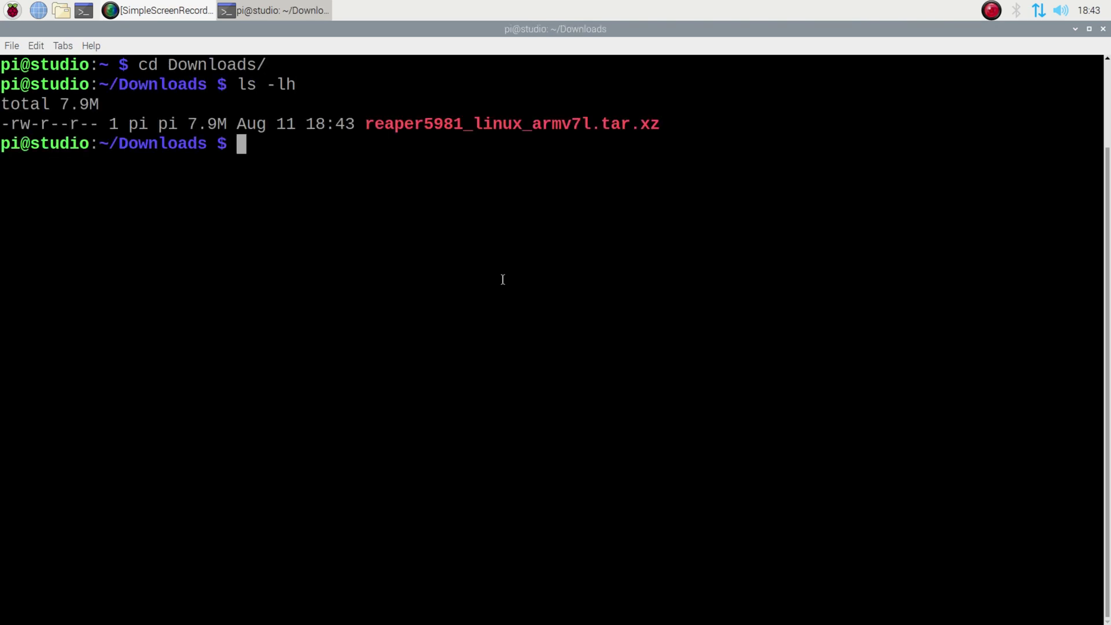
- Extract the REAPER armv7l archive with tar xvf
type("tar xvf ")
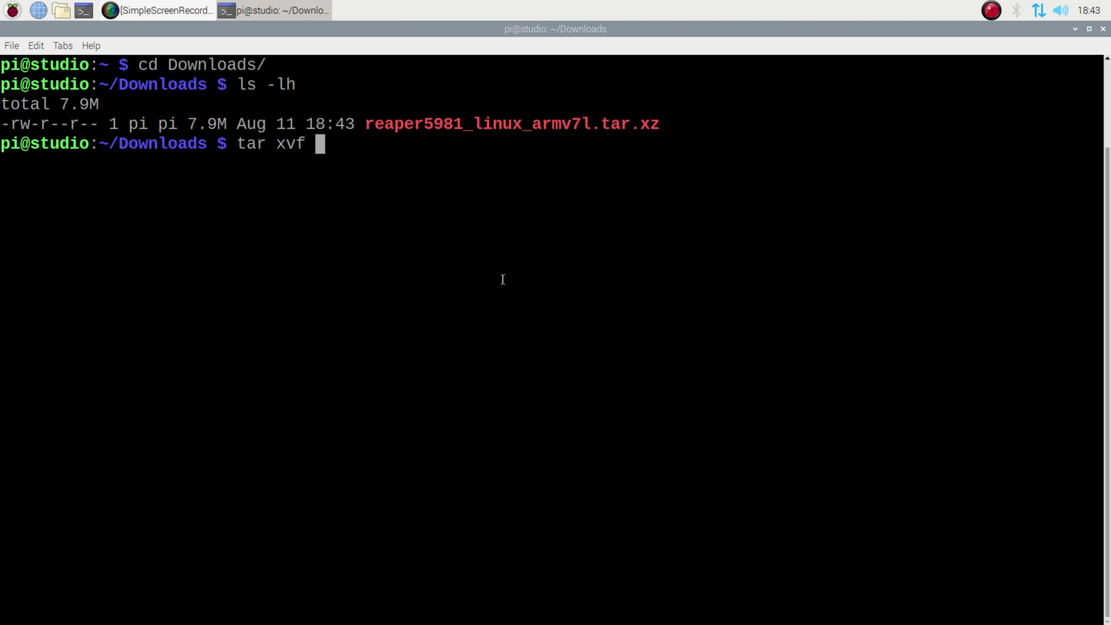
type("r")
key("Tab")
key("BackSpace")
key("Return")
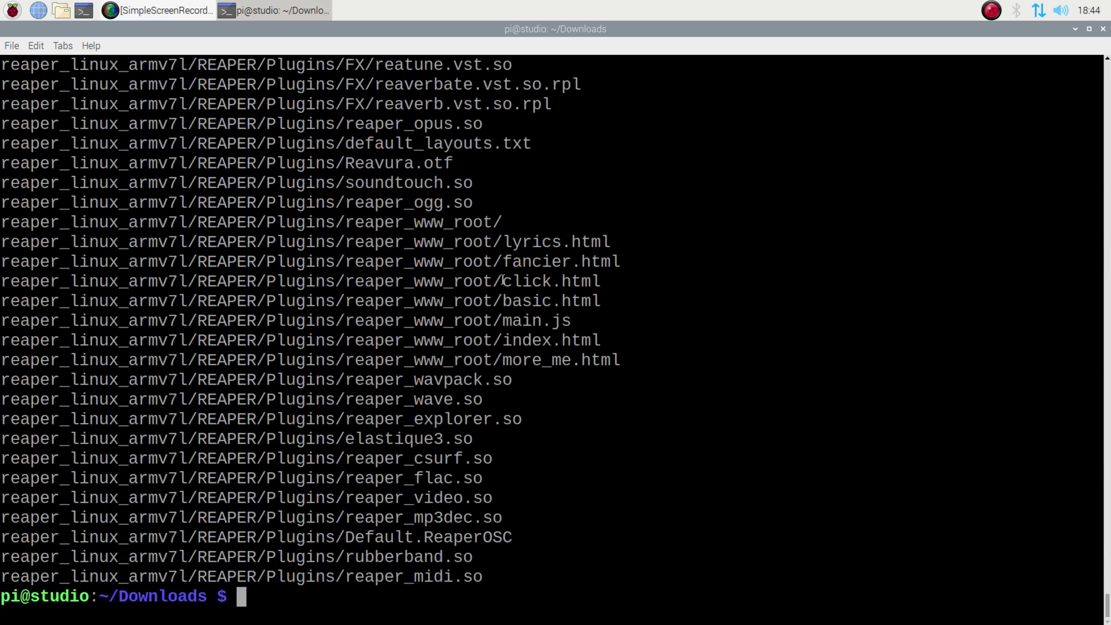
- Enter the reaper_linux_armv7l folder and list its contents
type("cd rea")
key("Tab")
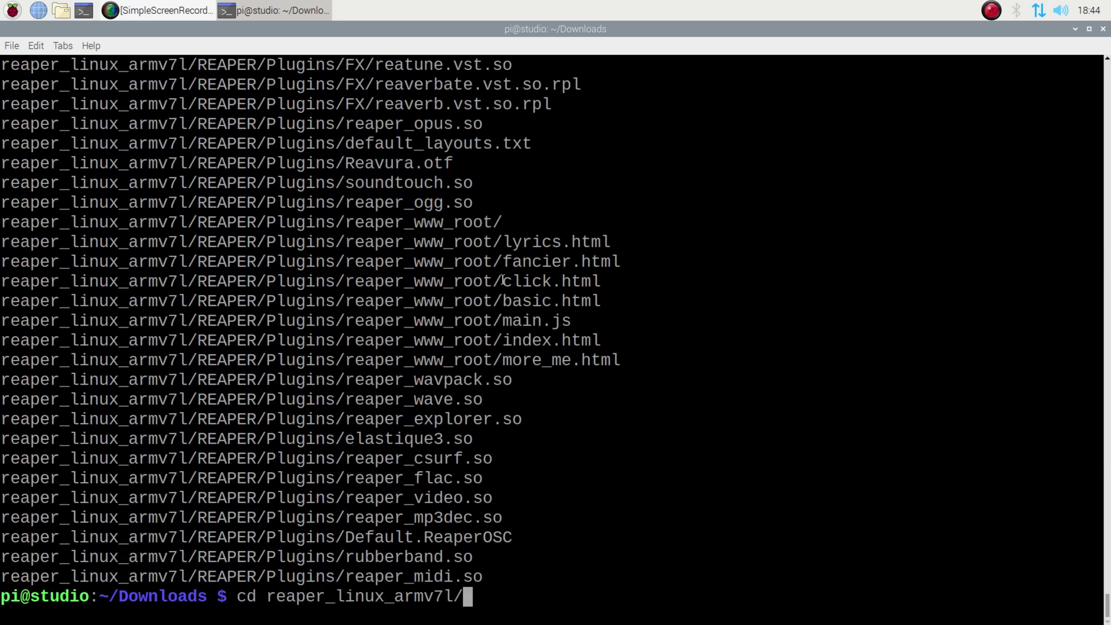
key("Return")
type("ls")
key("Return")
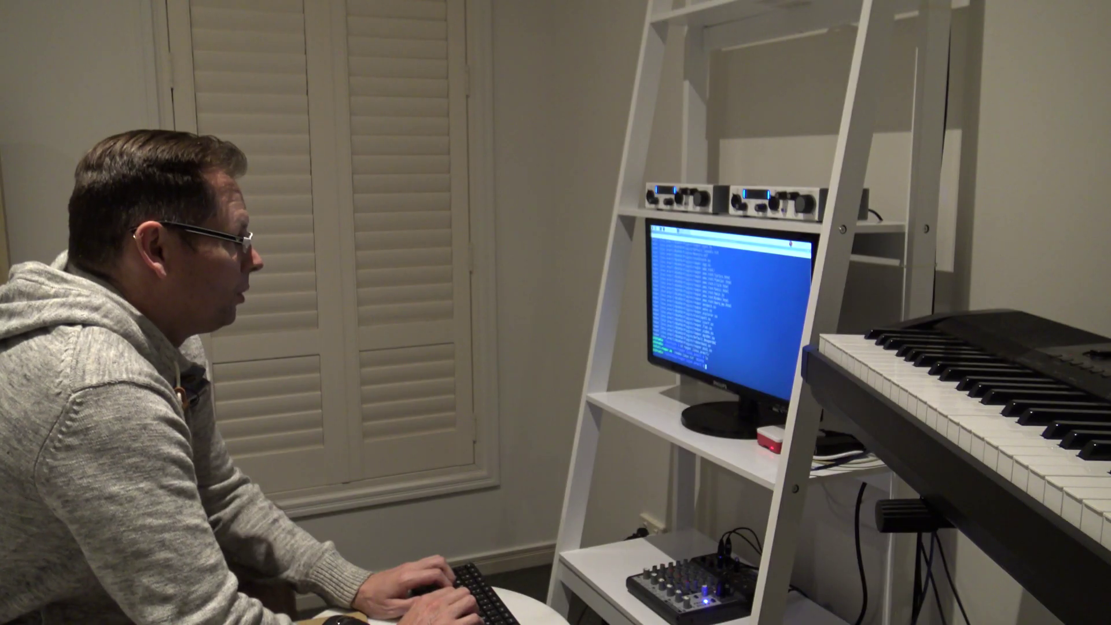
- Switch to a root shell with su and the root password, and enter ./install-reaper.sh
type("su")
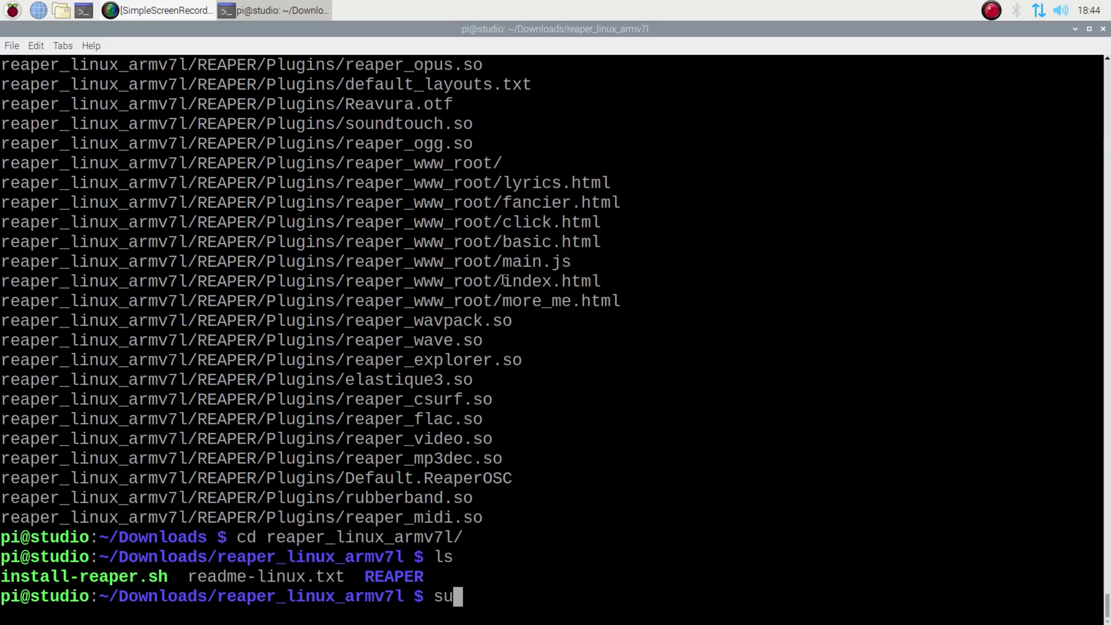
key("Return")
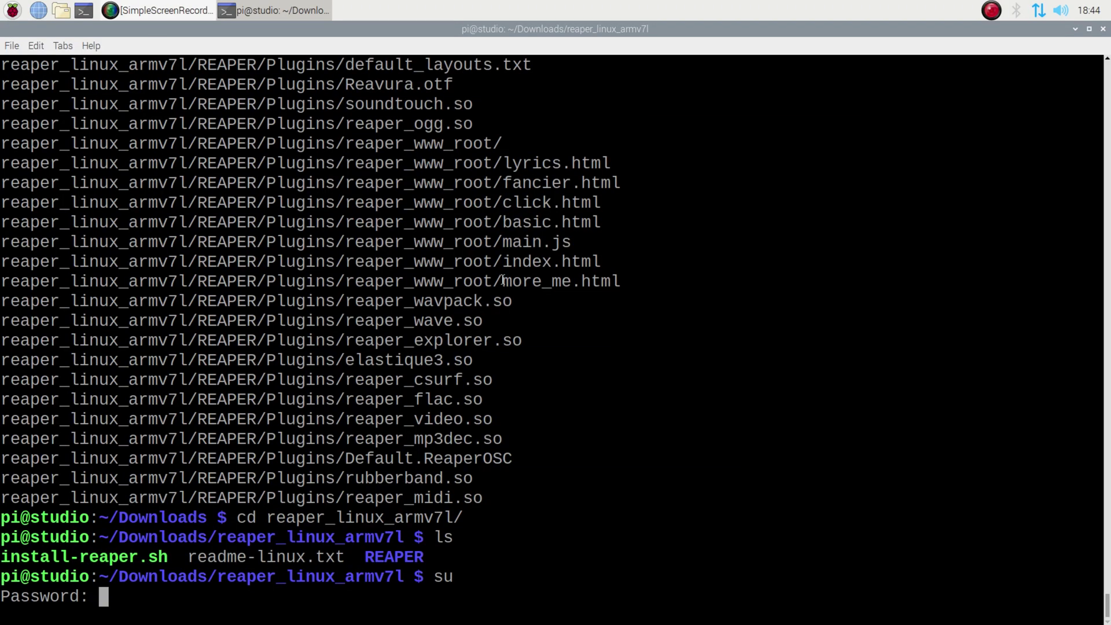
key("Return")
type("./i")
key("Tab")
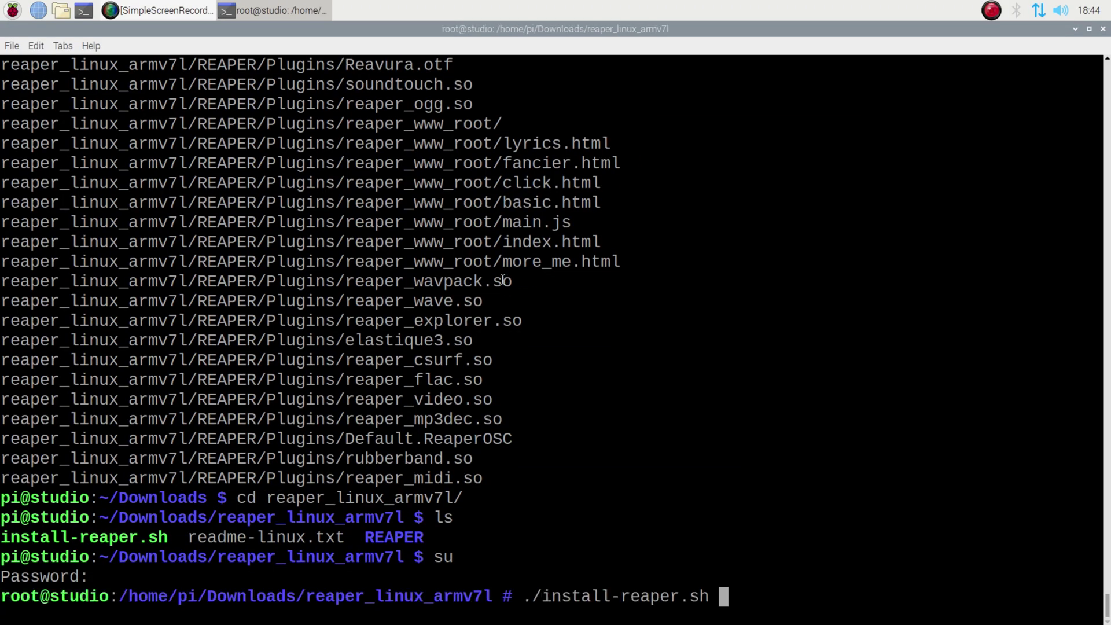
- Run install-reaper.sh to install REAPER into /opt with desktop integration and a reaper symlink
key("Return")
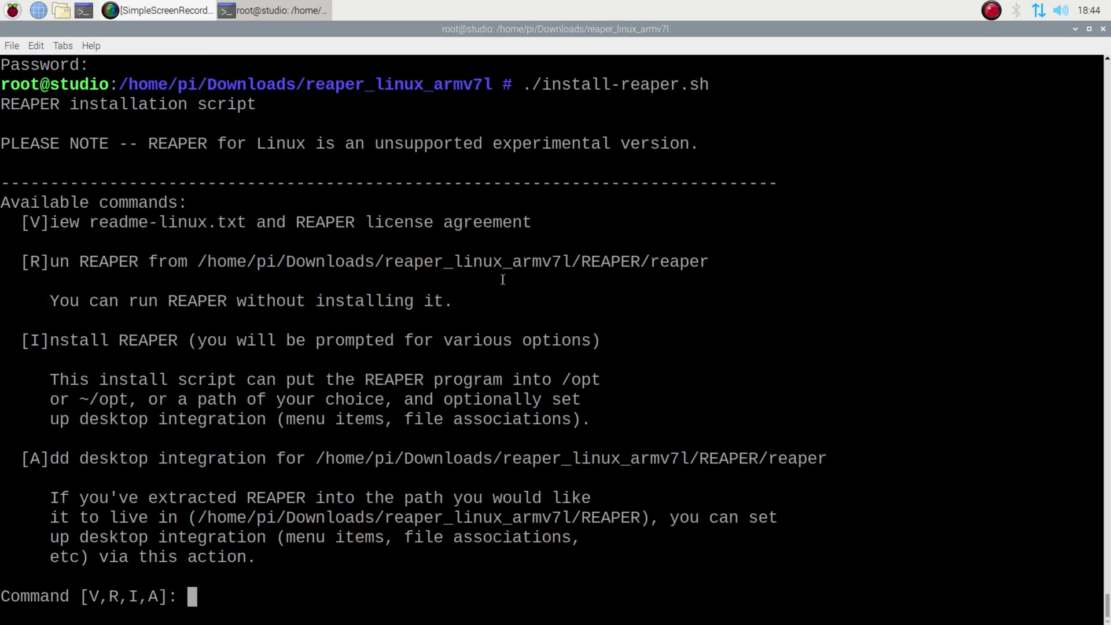
key("Return")
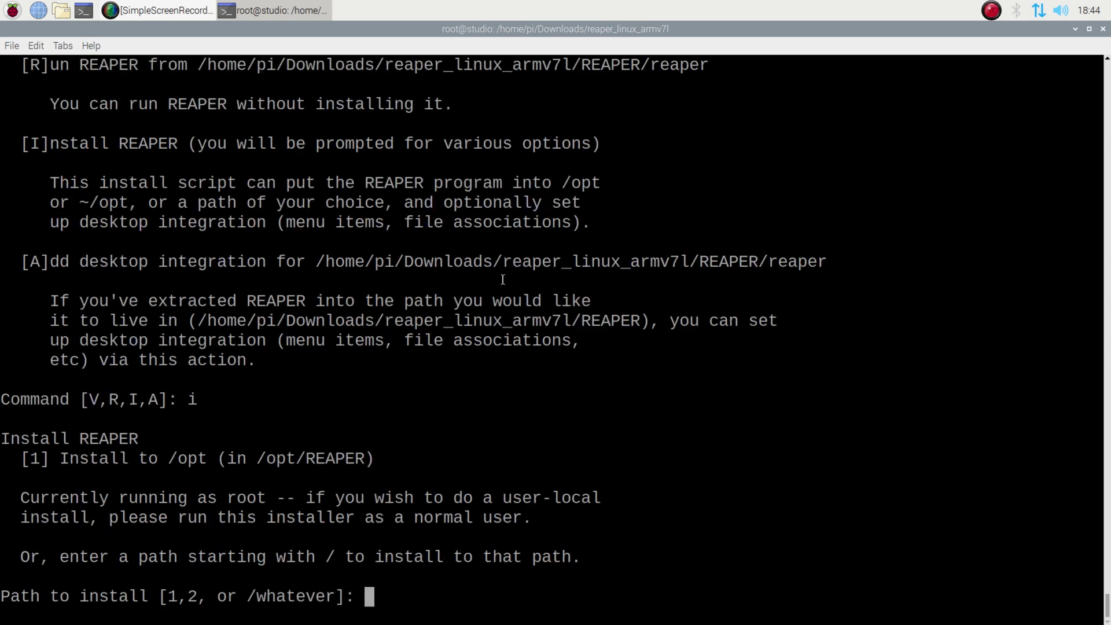
type("1")
key("Return")
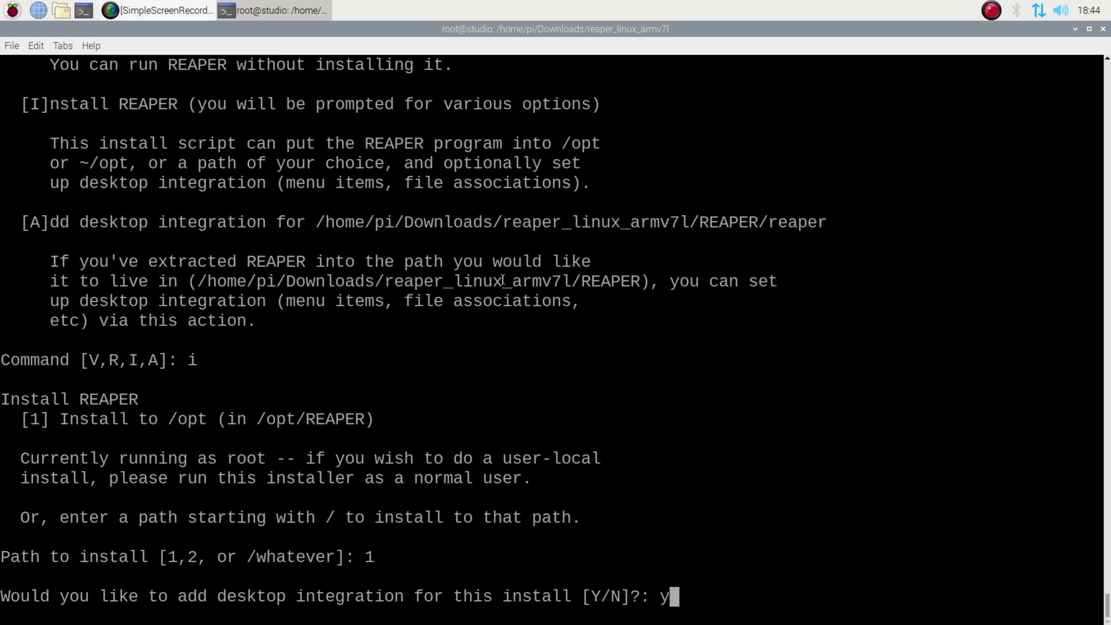
key("Return")
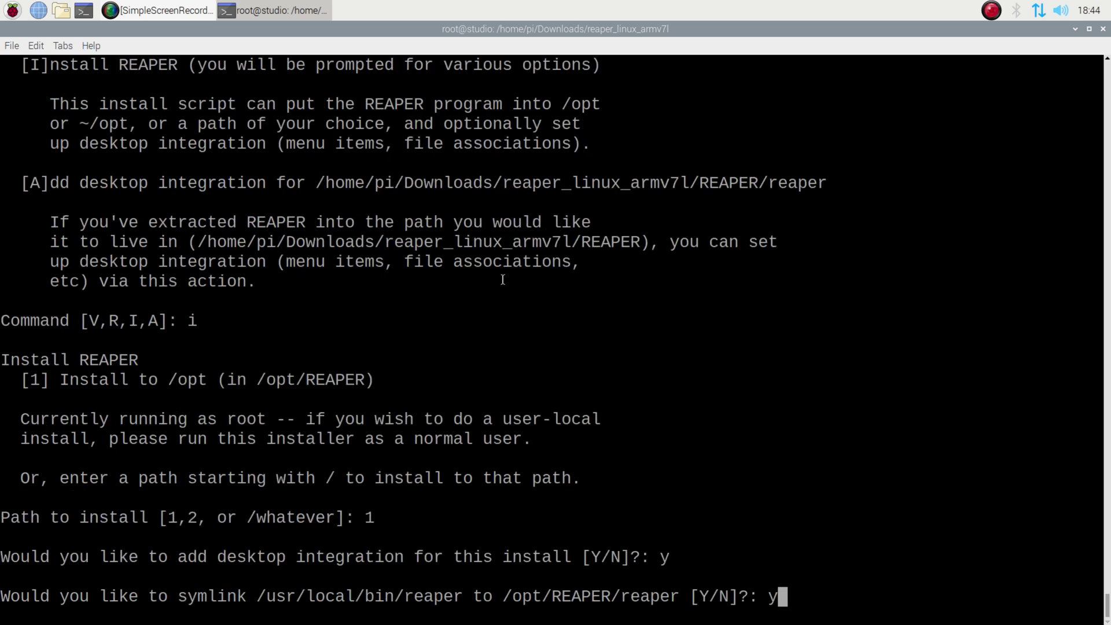
key("Return")
key("Return")
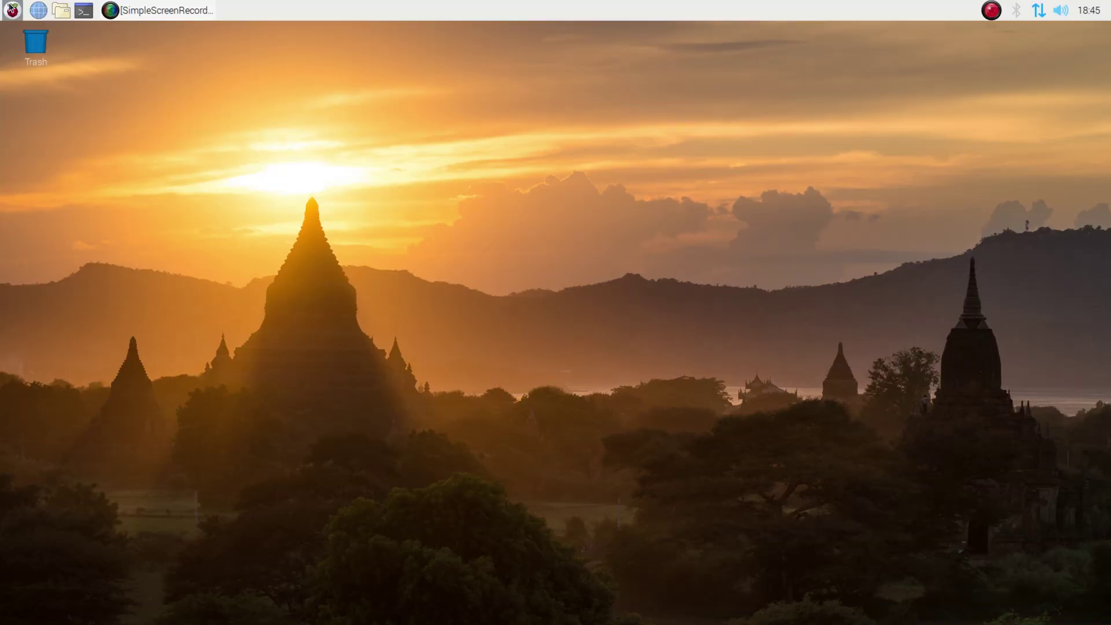
- Launch REAPER from the Raspberry menu's Sound & Video section
left_click(12, 7)
mouse_move(69, 114)
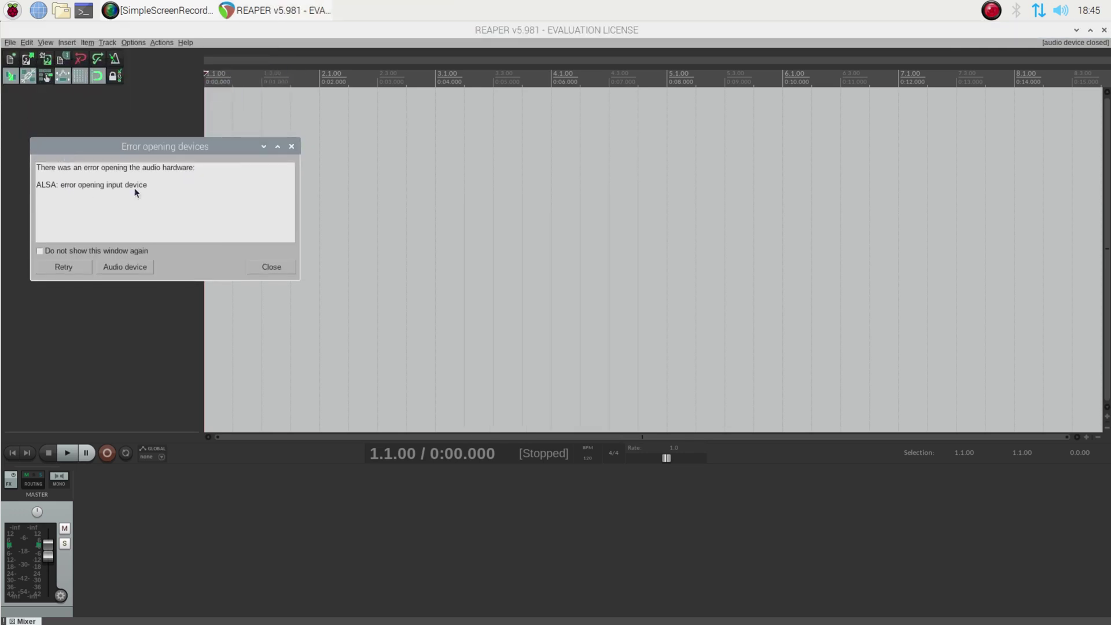
- Set the audio device's input channels to 0 and apply the settings
left_click(124, 267)
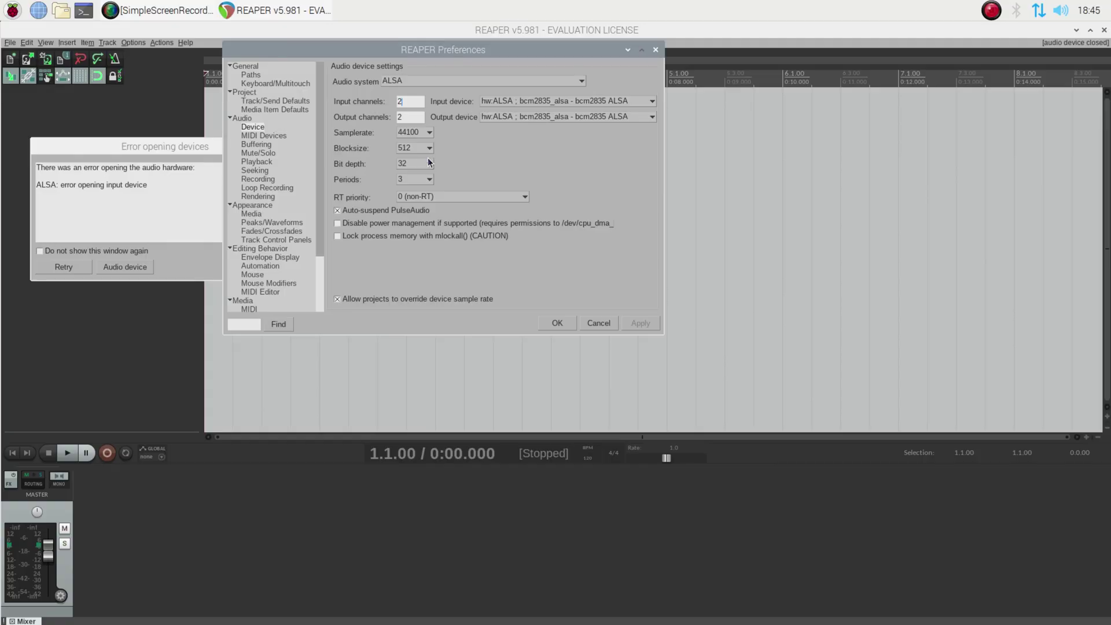
key("BackSpace")
type("0")
left_click(549, 328)
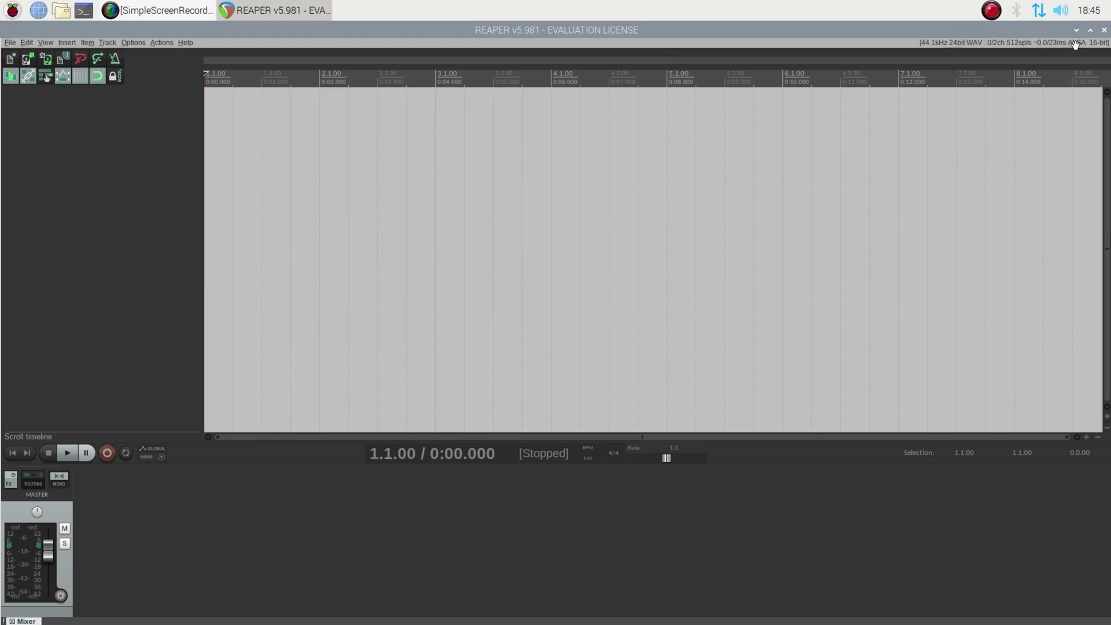
- Quit REAPER and restart it from the Sound & Video menu
left_click(1105, 30)
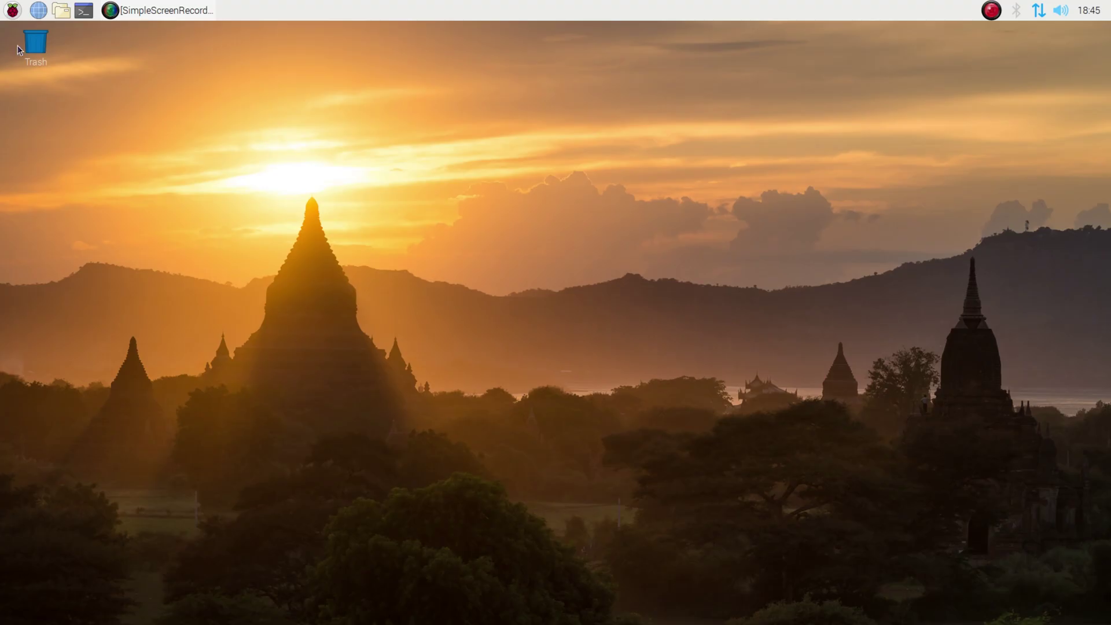
left_click(11, 7)
mouse_move(63, 117)
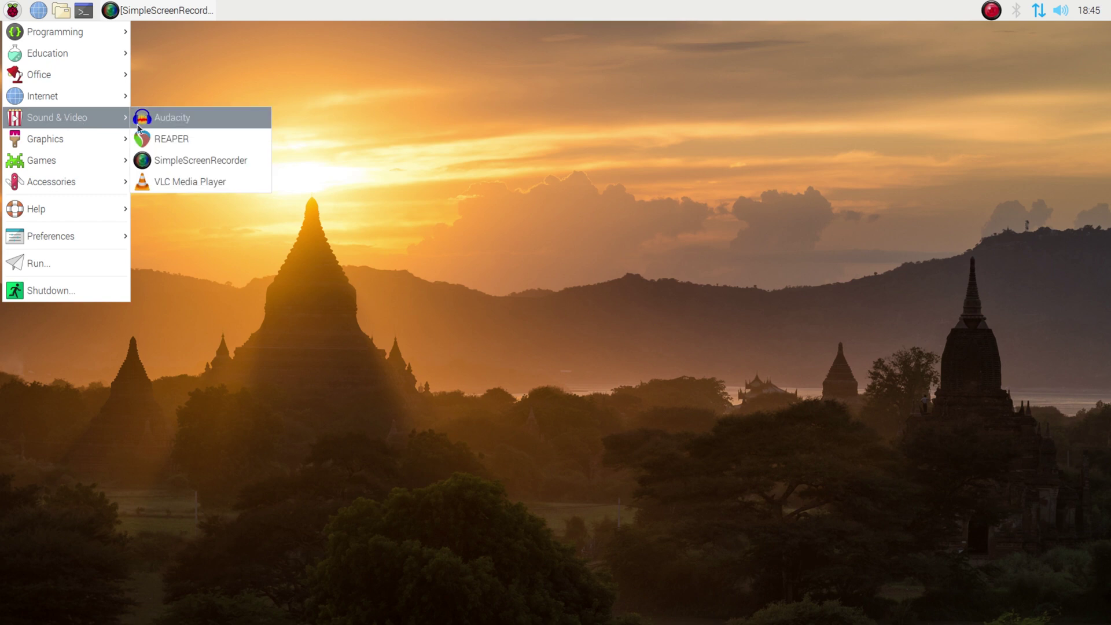
left_click(147, 141)
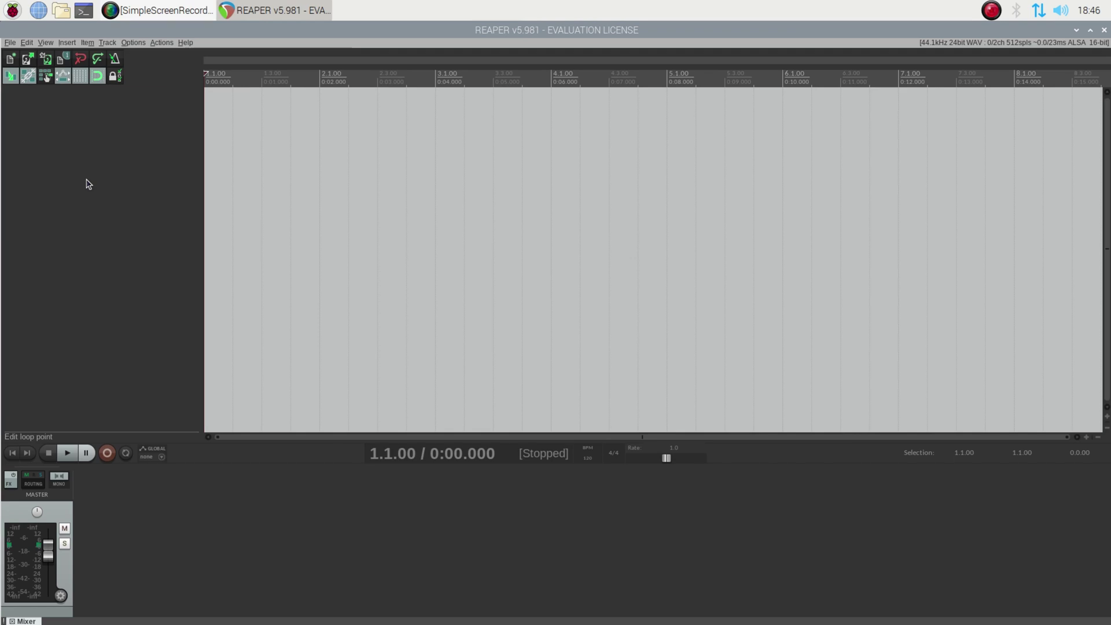
- Insert a ReaSynth instrument on a new track and load its 'crap settings' preset
right_click(86, 179)
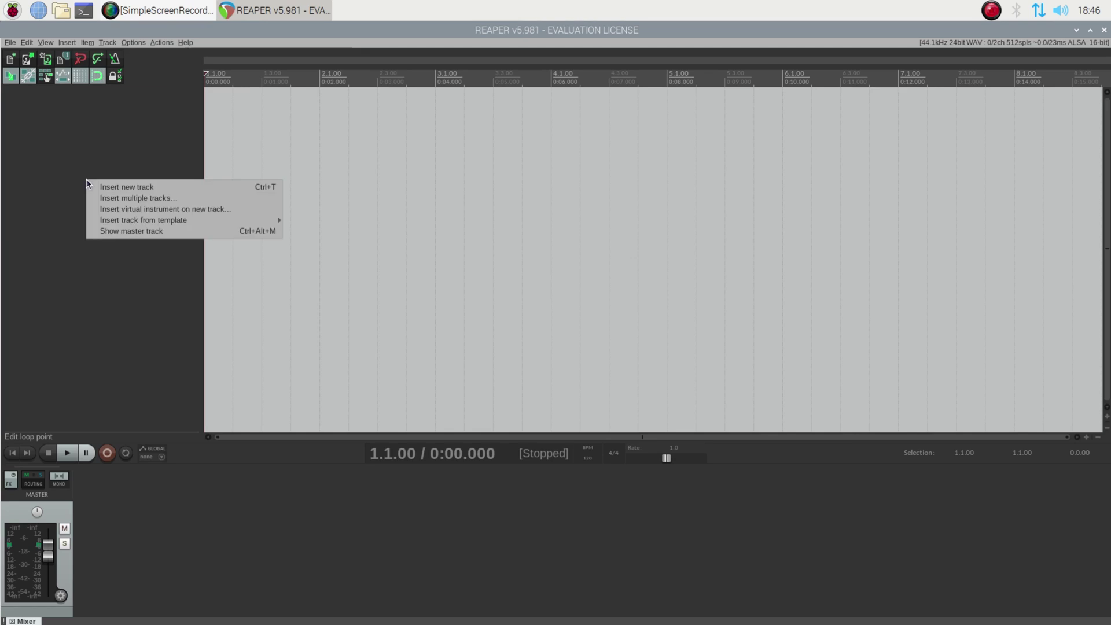
left_click(116, 213)
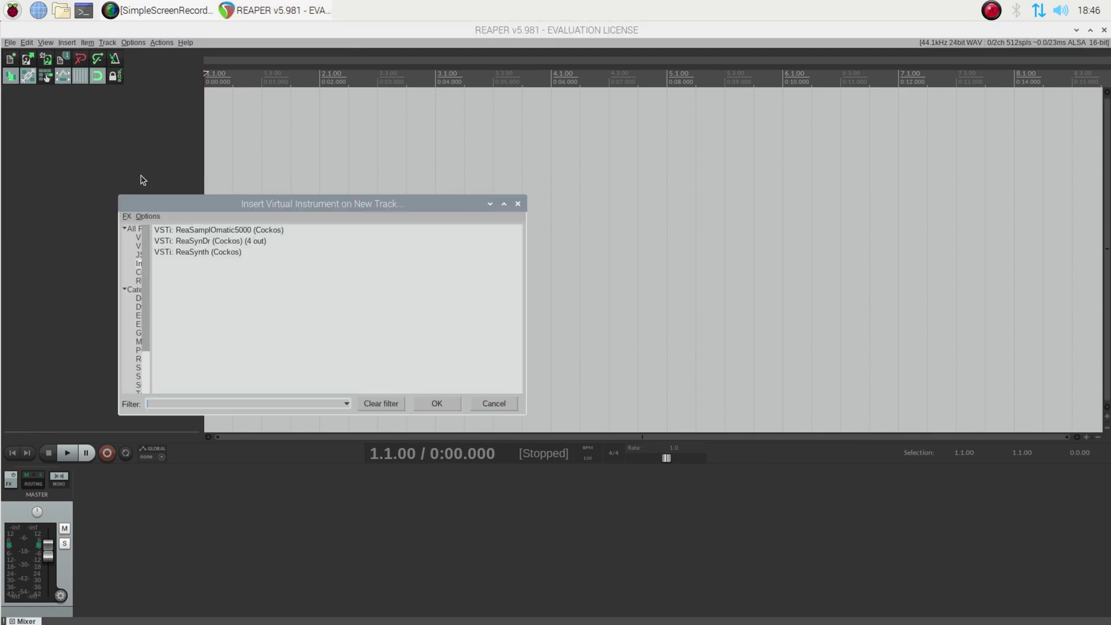
left_click(169, 253)
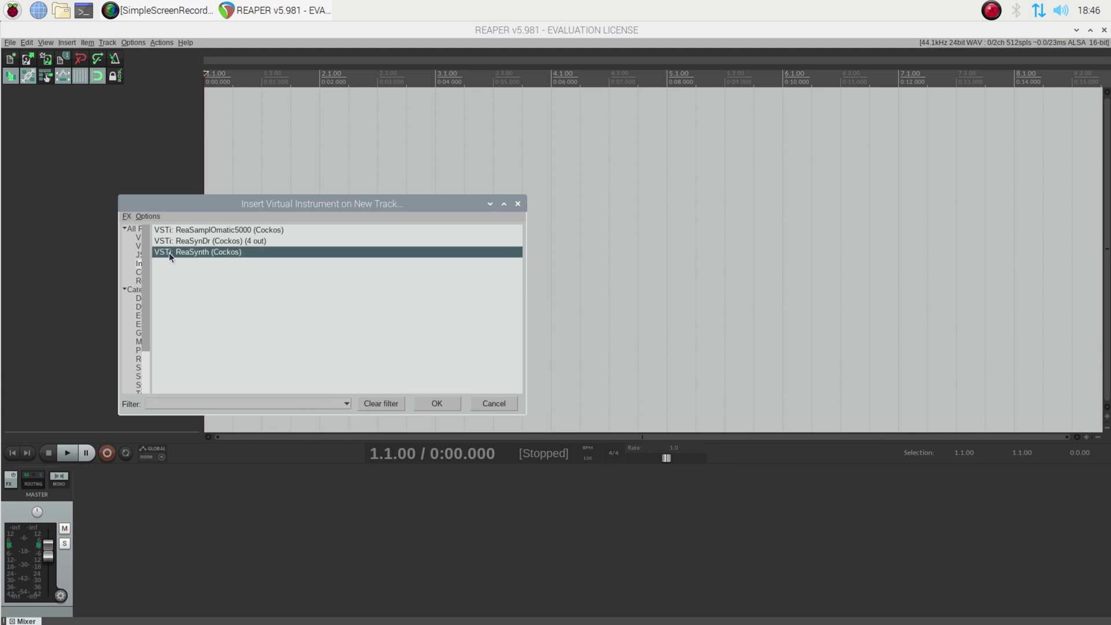
left_click(437, 404)
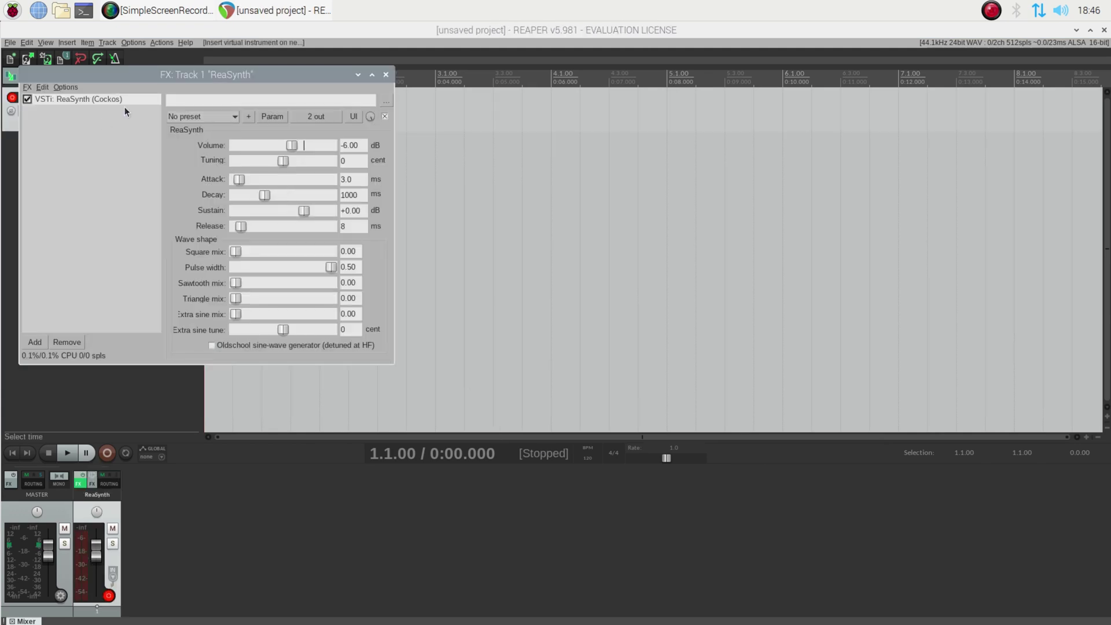
left_click(228, 117)
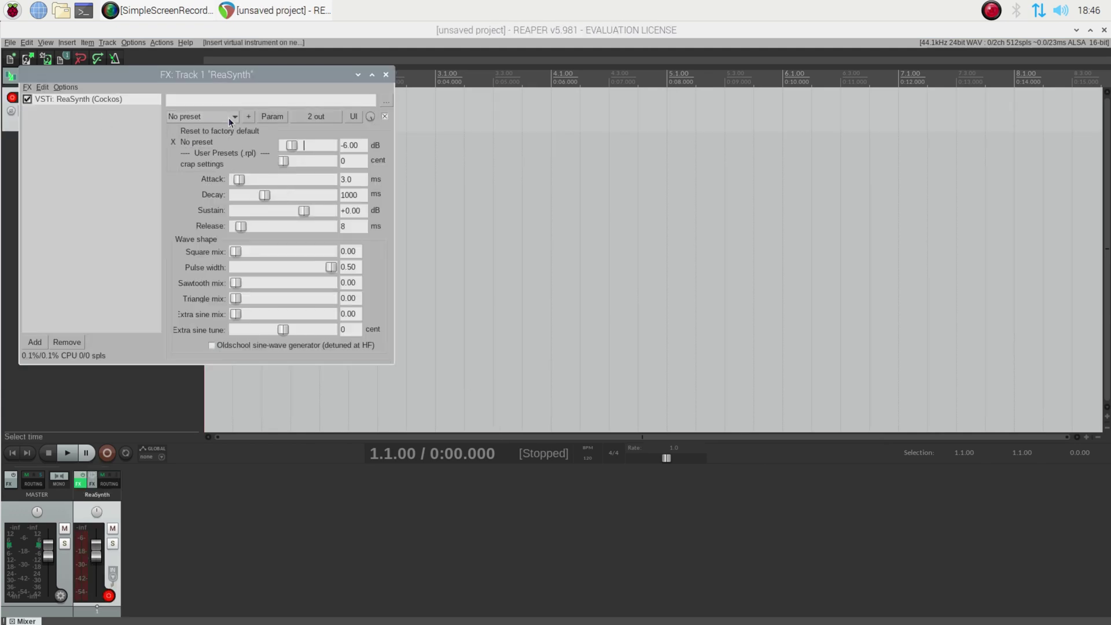
left_click(217, 162)
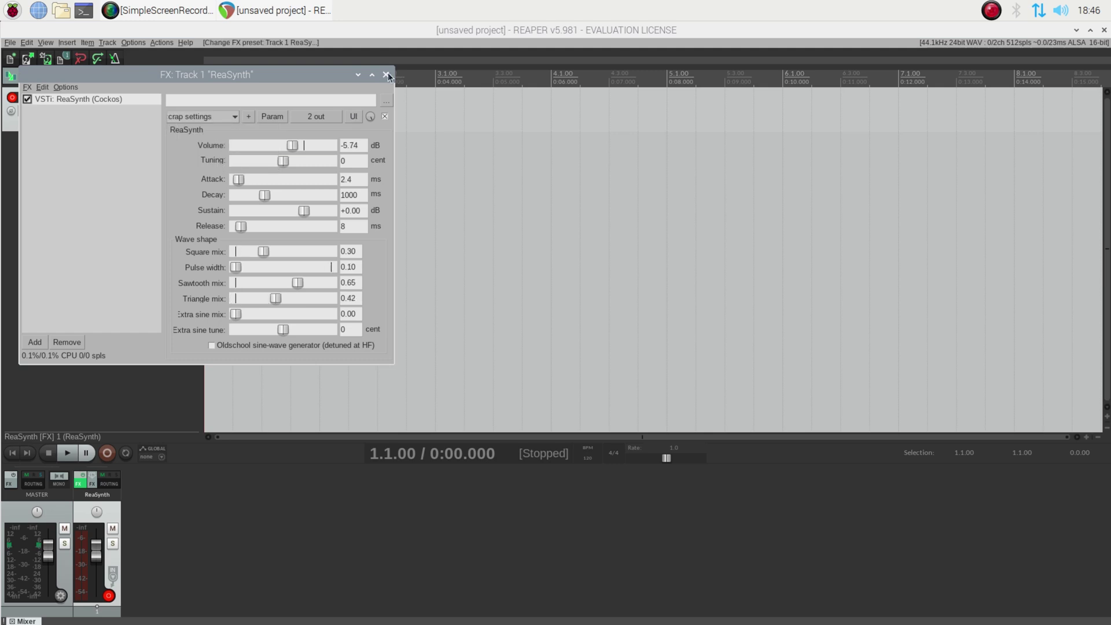
key("Escape")
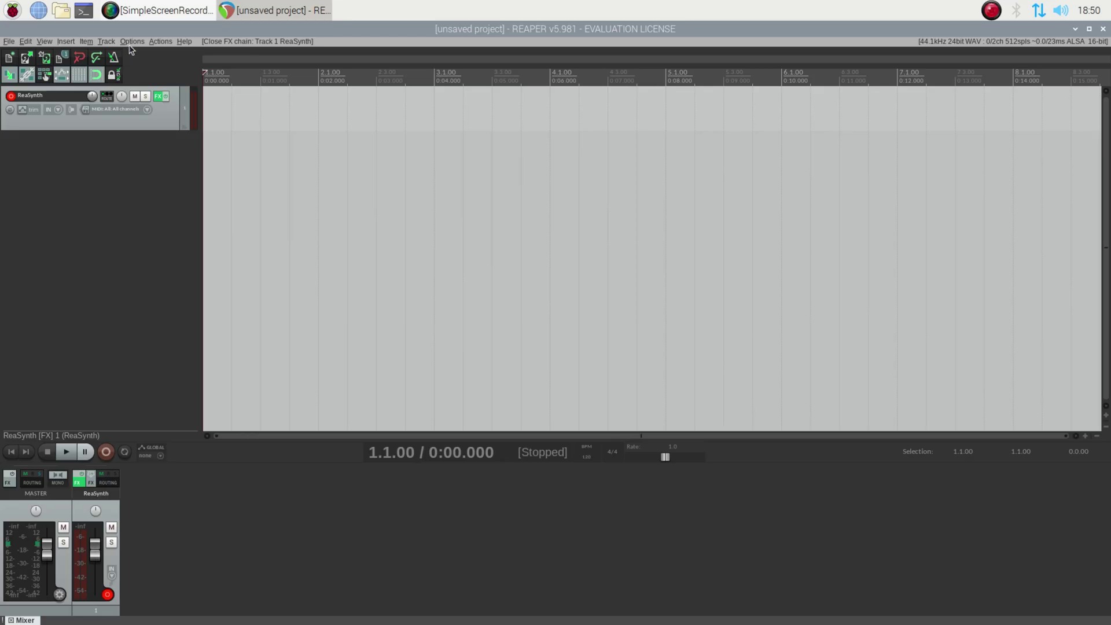
- In Preferences > MIDI Devices, enable input from hw:USBMIDI and confirm the settings
left_click(131, 41)
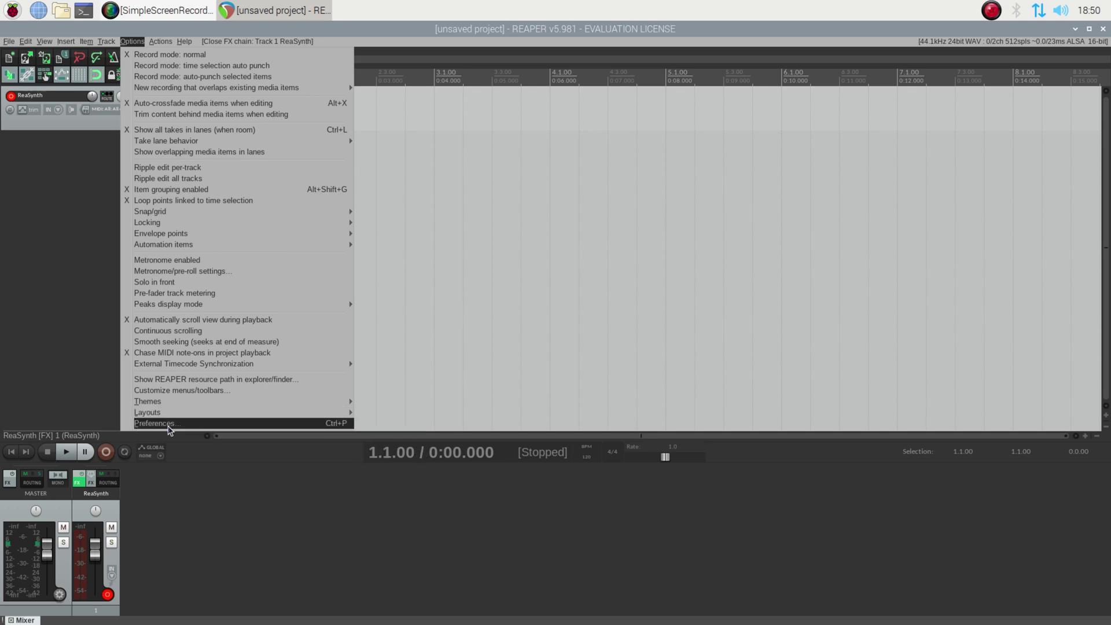
left_click(151, 423)
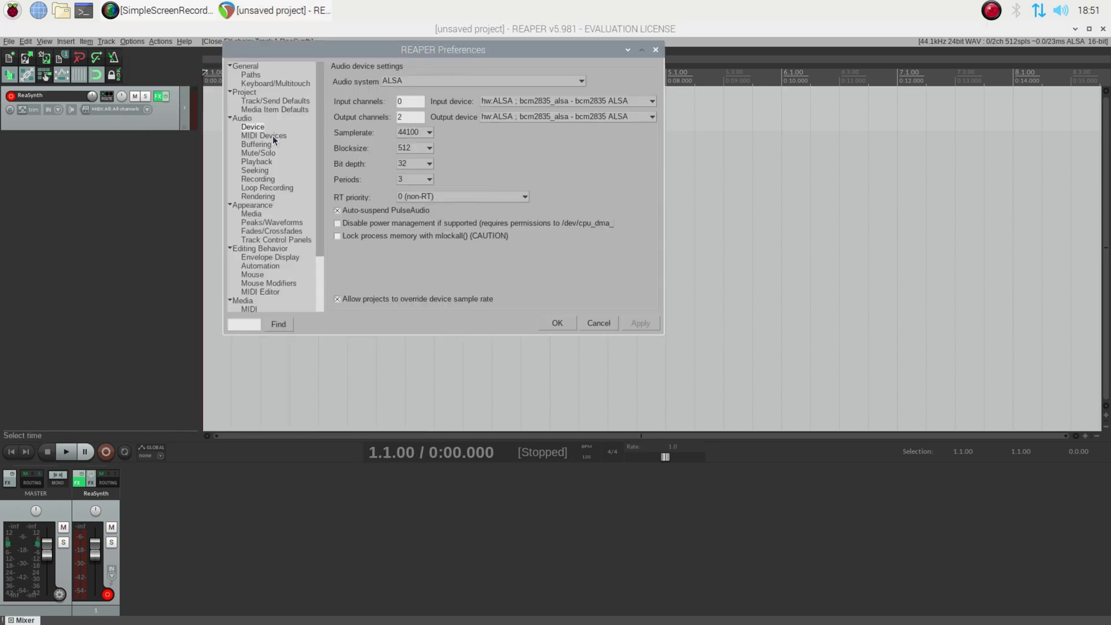
left_click(251, 136)
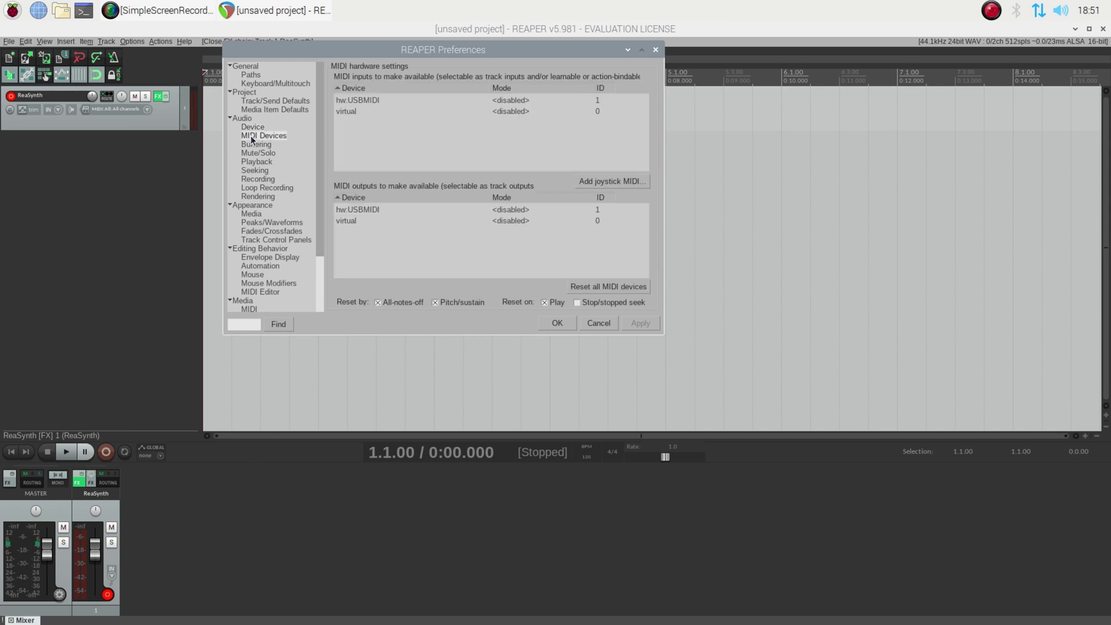
left_click(367, 98)
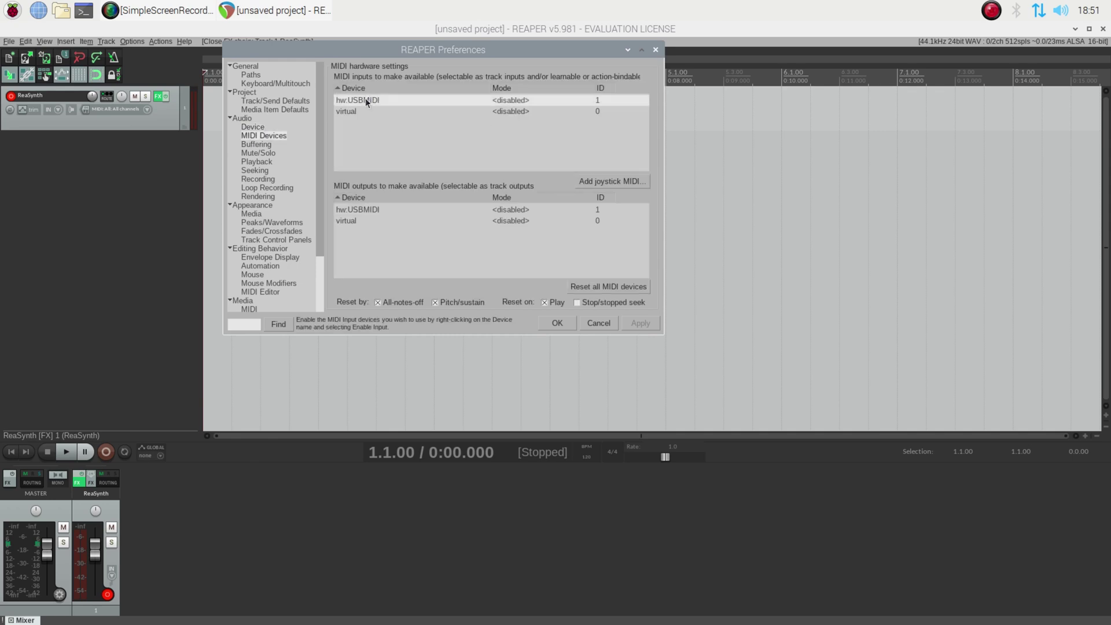
double_click(506, 104)
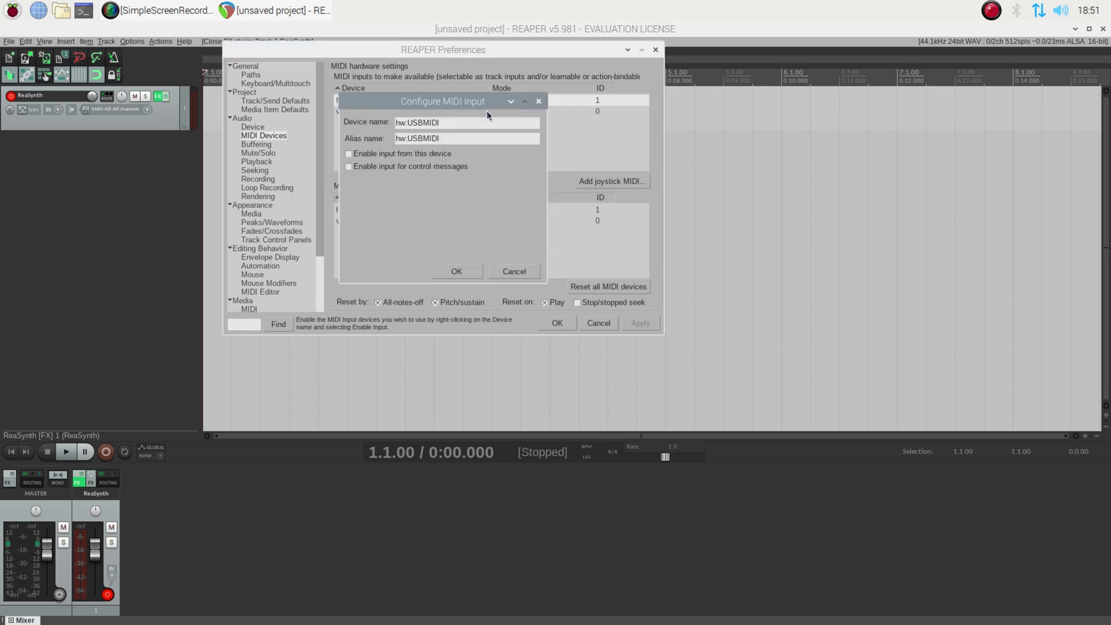
left_click(385, 154)
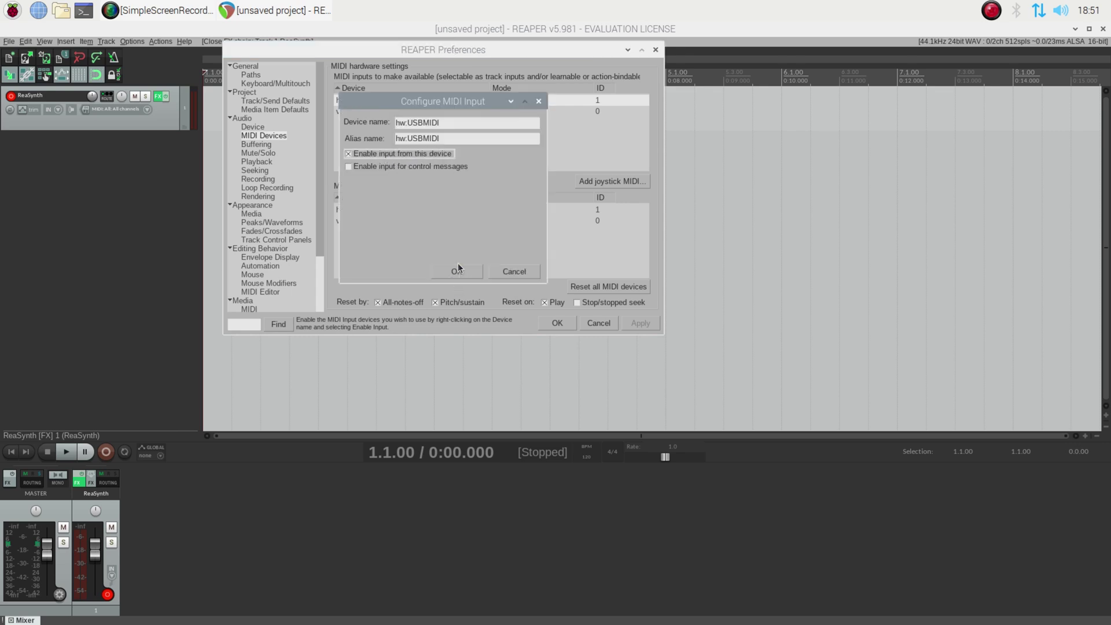
key("Return")
left_click(560, 322)
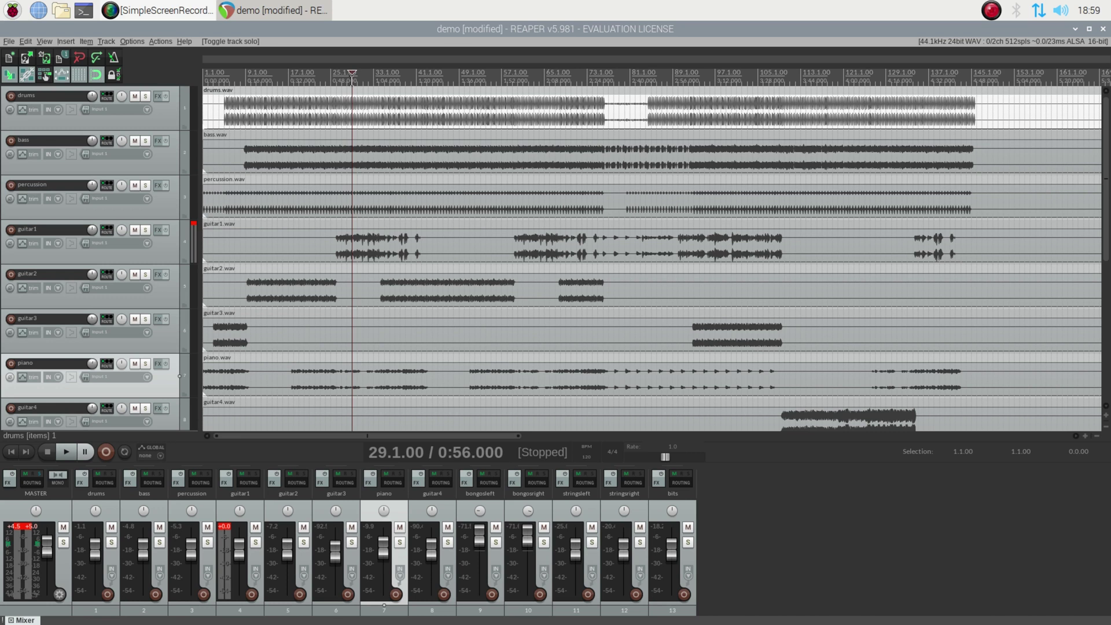
- Play the demo, soloing drums, bass, percussion and guitar1 in turn, then unsolo guitar1
key("space")
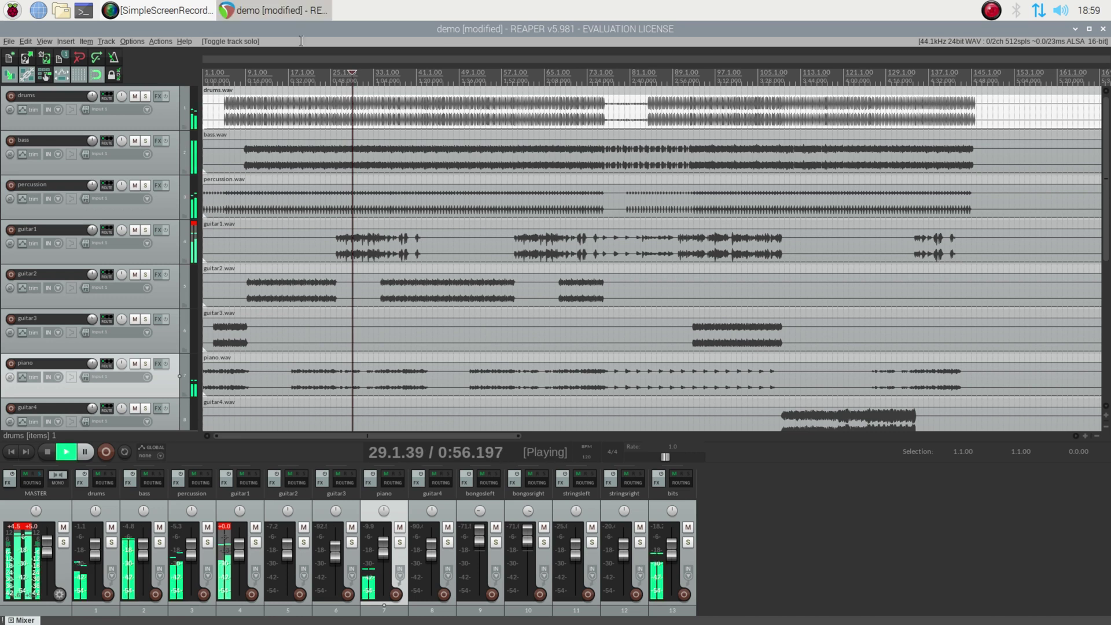
left_click(147, 96)
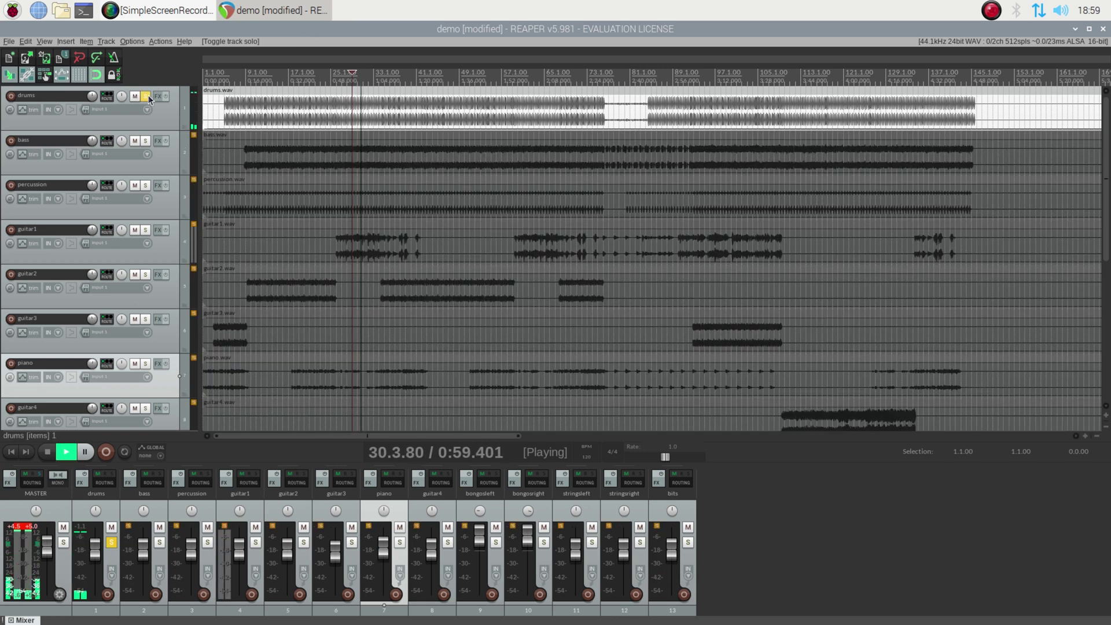
left_click(145, 141)
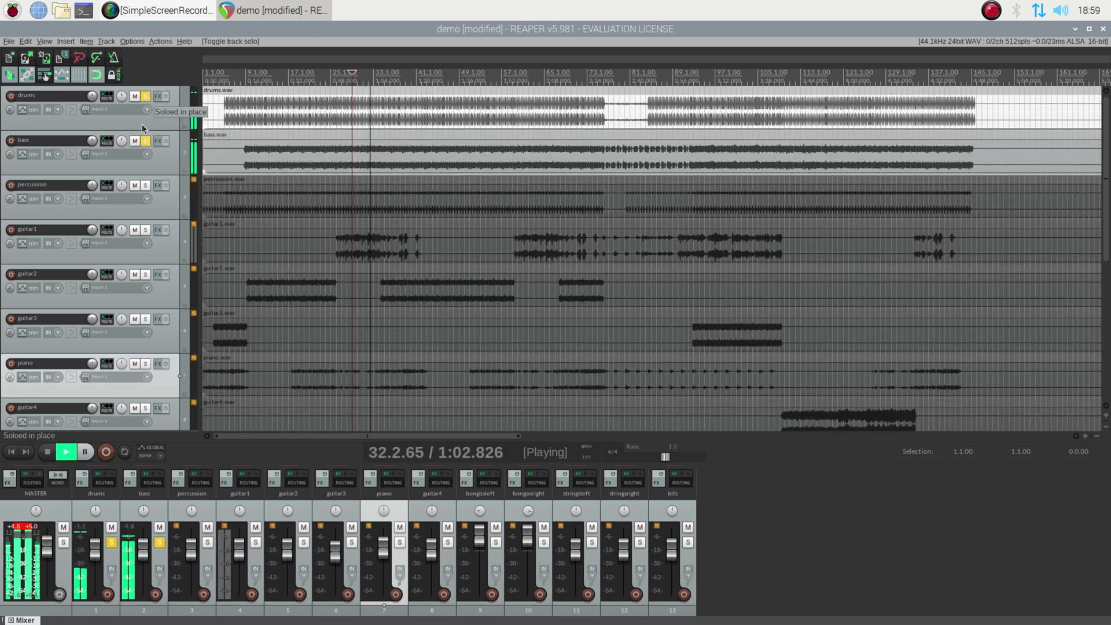
left_click(146, 186)
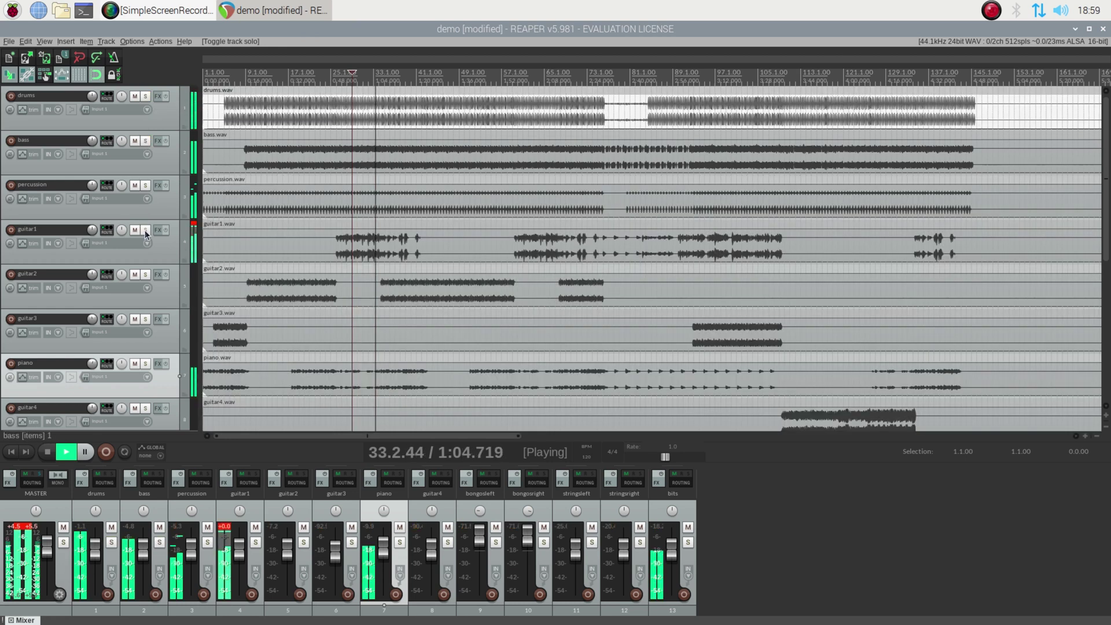
left_click(145, 230)
left_click(145, 231)
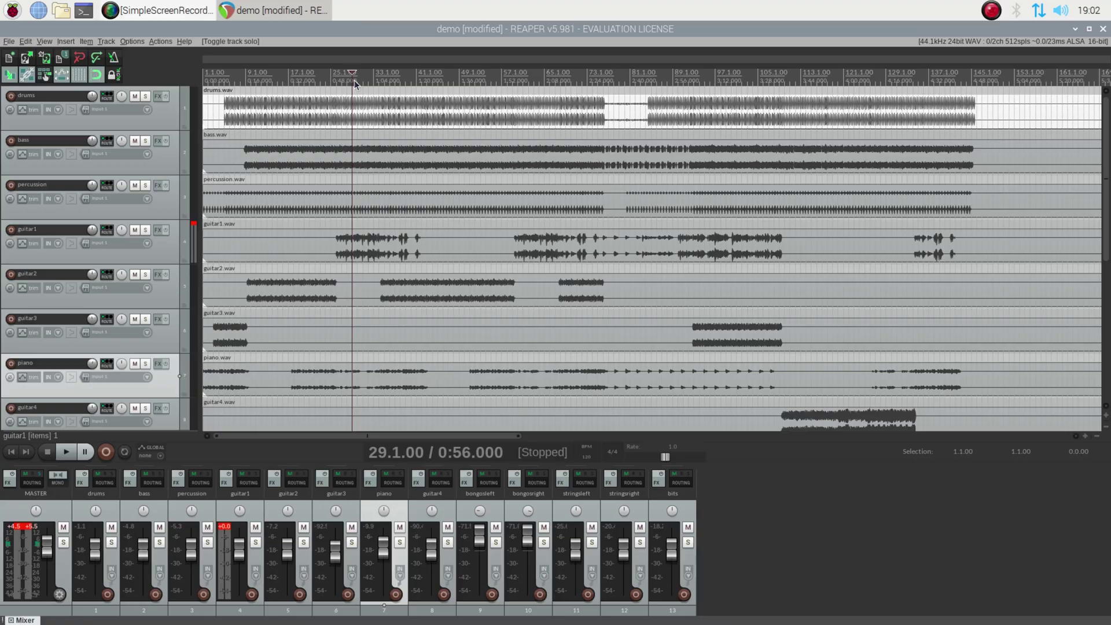
key("space")
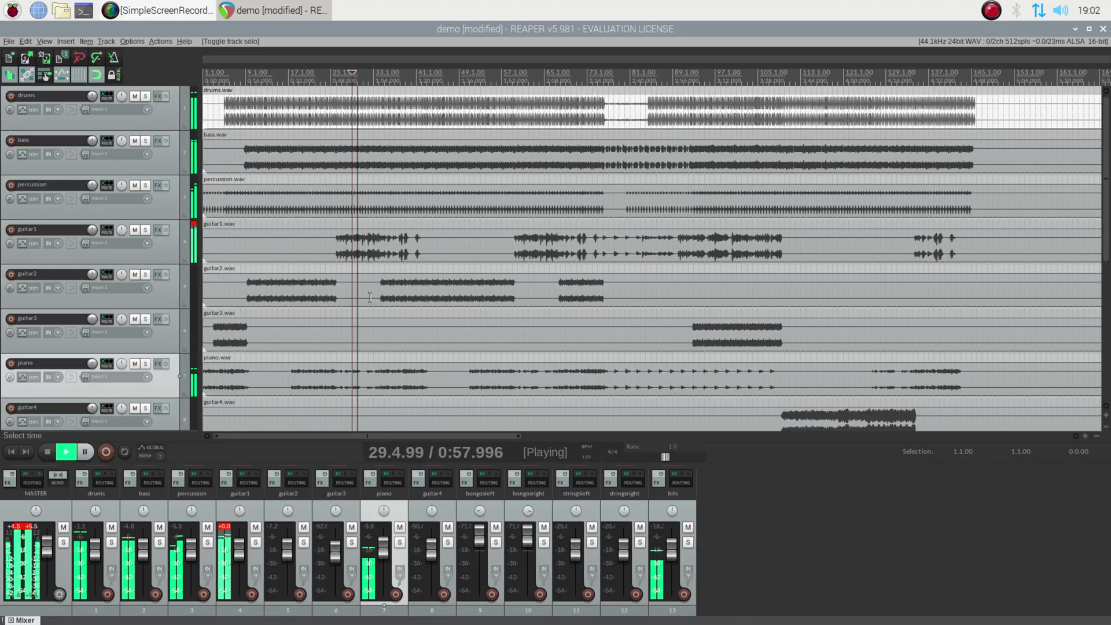
- Jump playback ahead on the timeline ruler to bars 44, 95 and 112
left_click(433, 81)
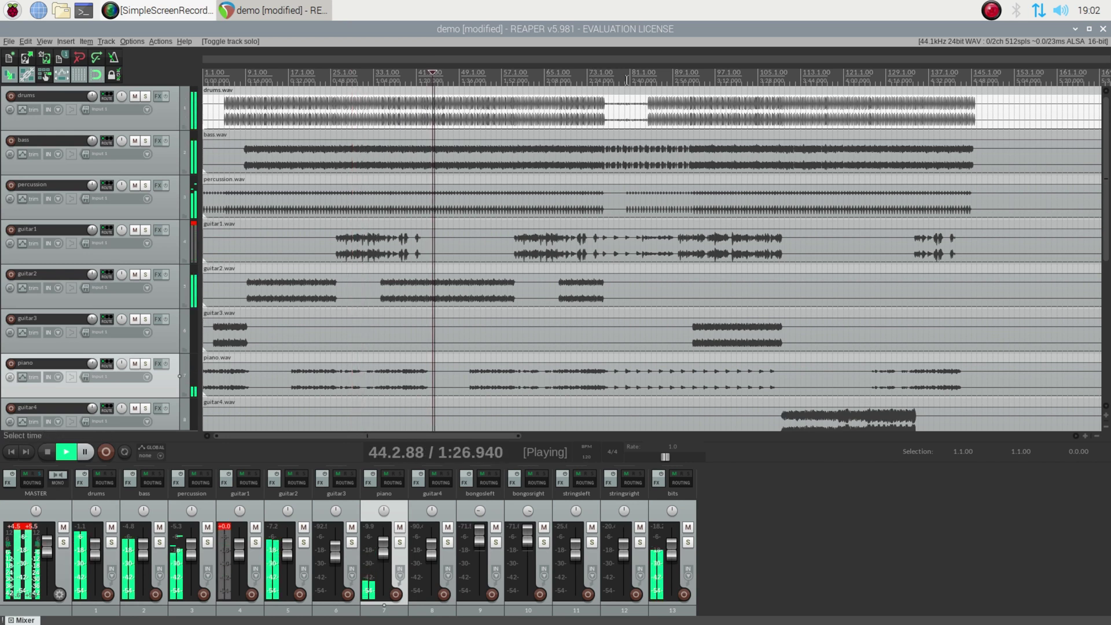
left_click(703, 73)
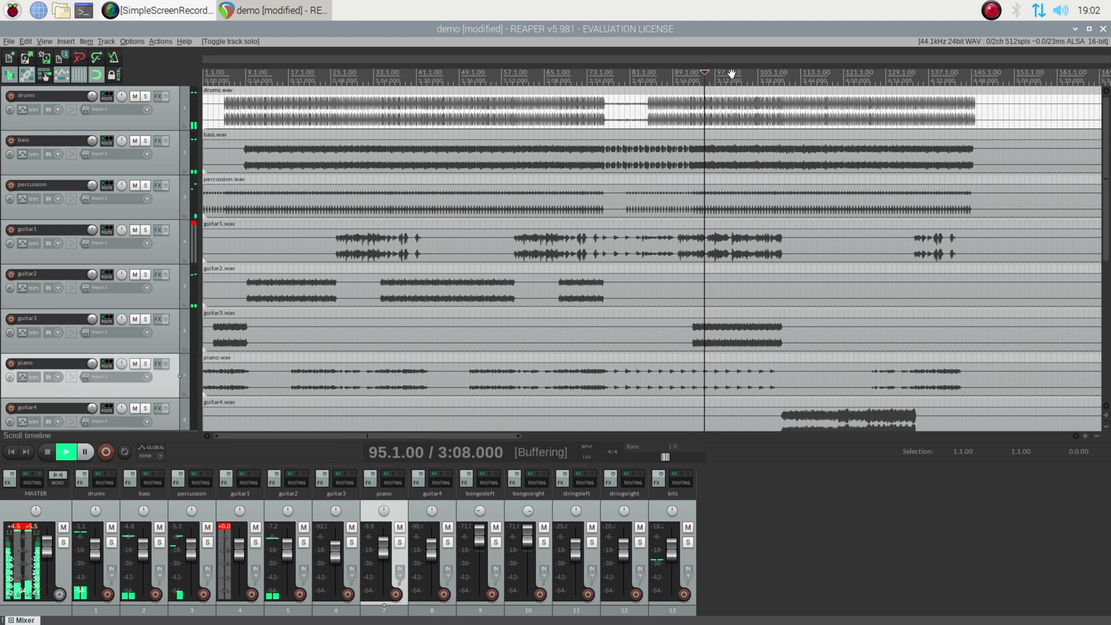
left_click(794, 76)
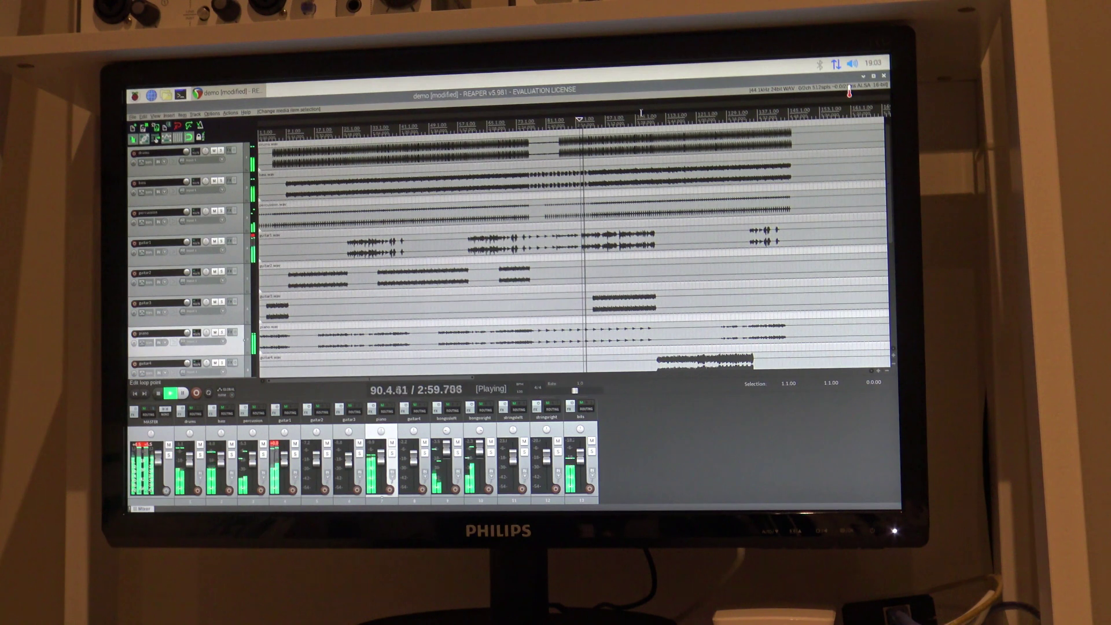
- Jump to bar 114 and briefly solo guitar4, then return to bar 97 with guitar1 soloed
left_click(672, 261)
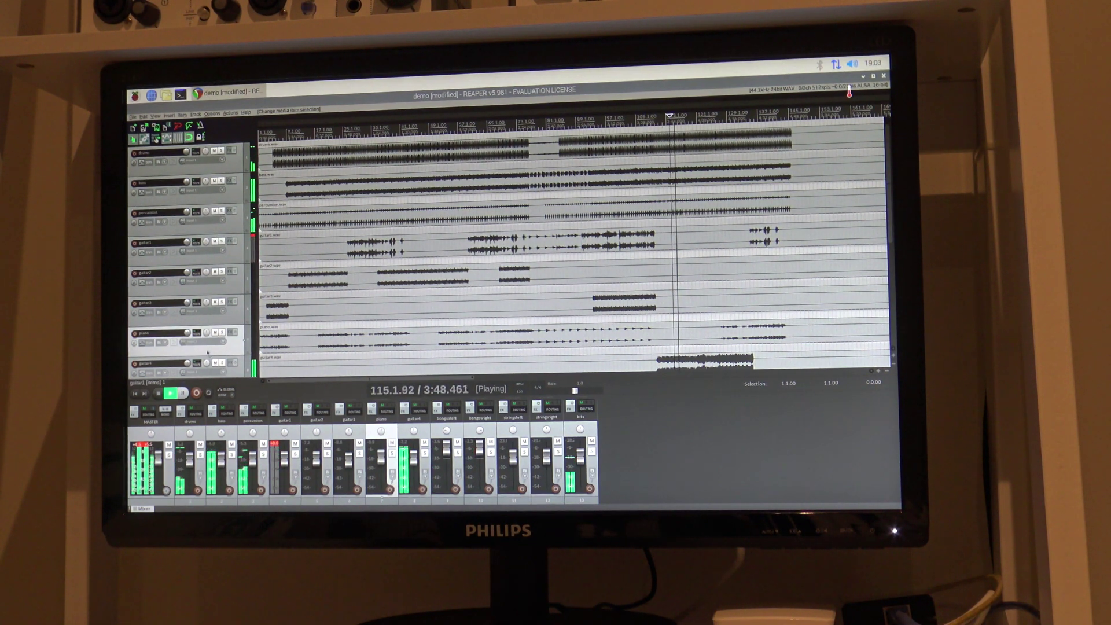
left_click(222, 364)
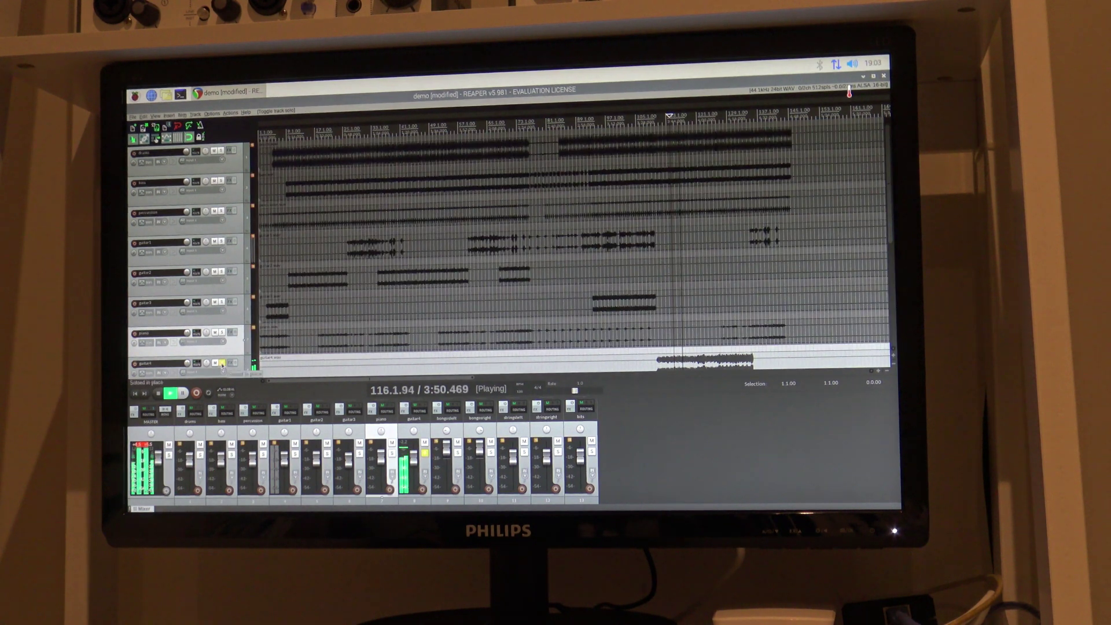
left_click(222, 364)
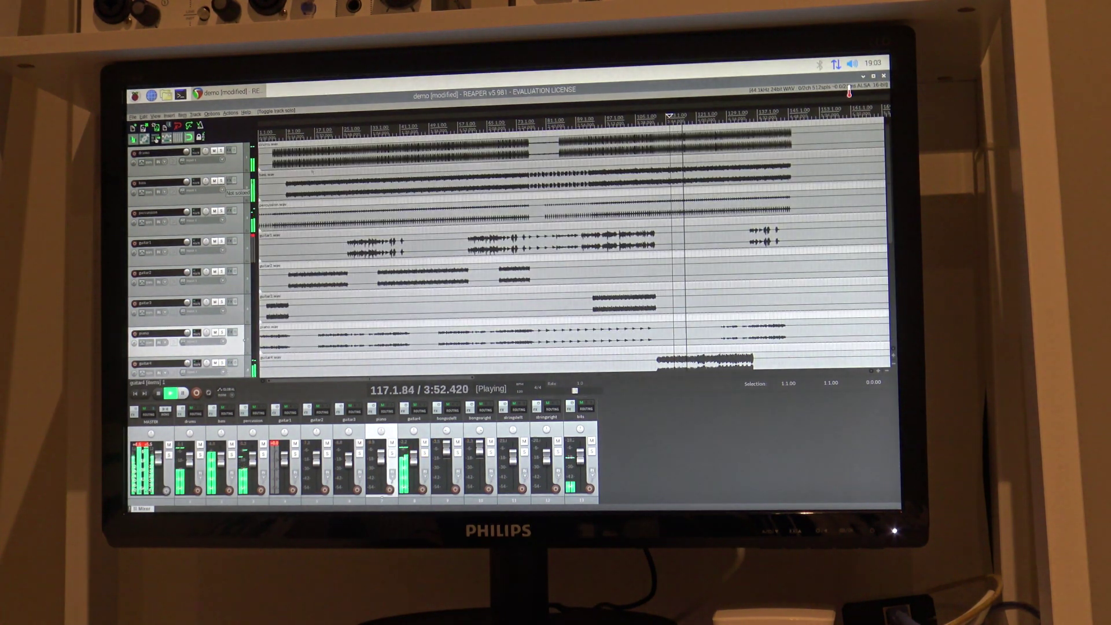
left_click(613, 121)
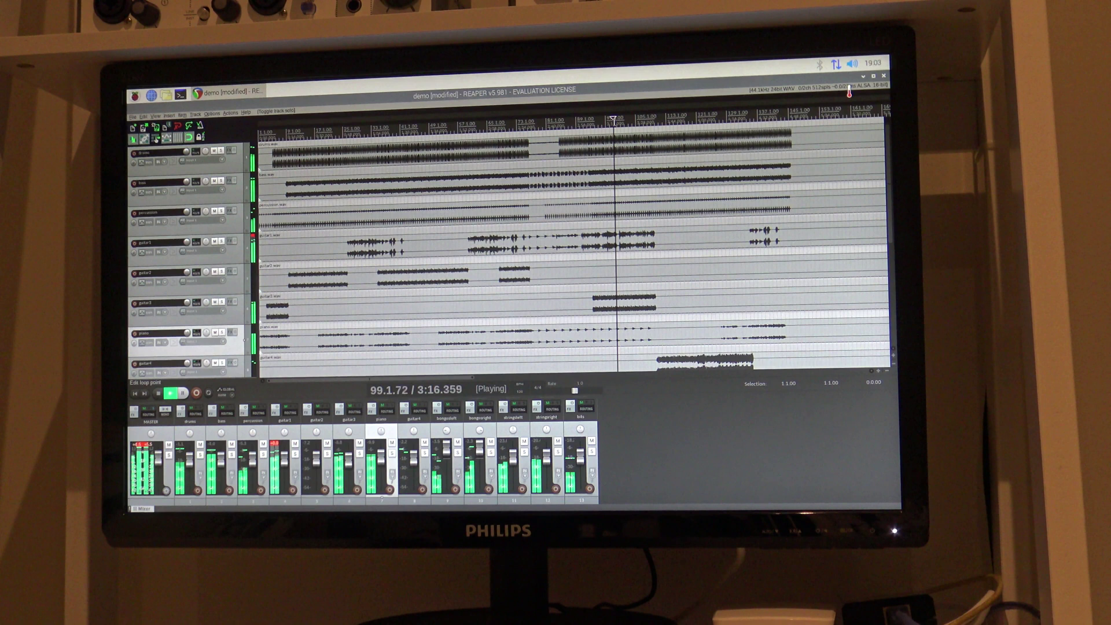
left_click(221, 241)
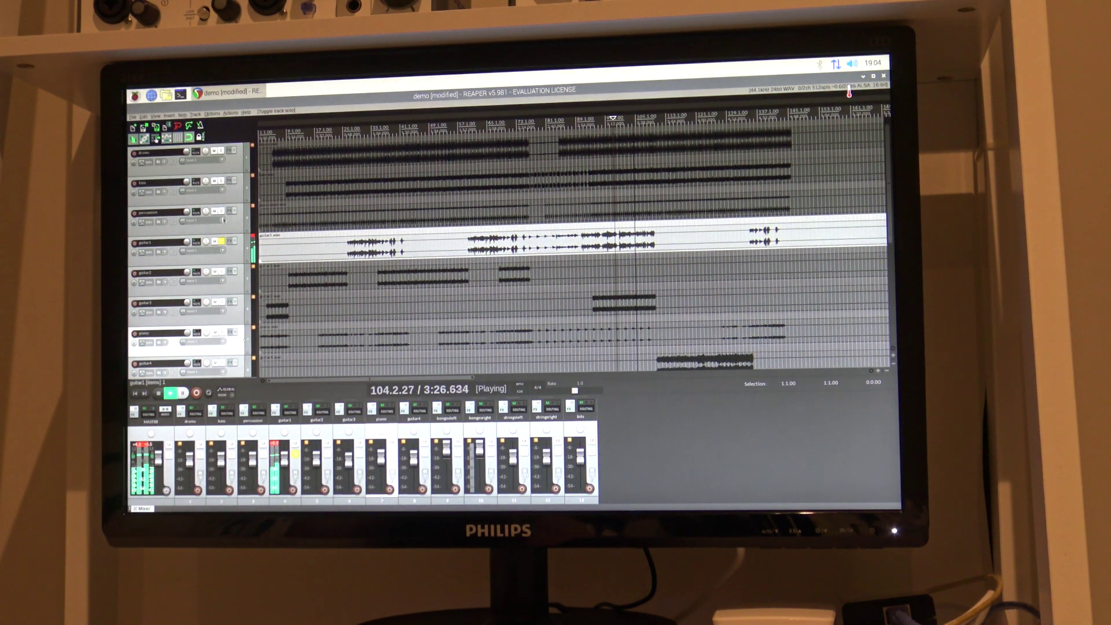
- Add percussion, bass and guitar4 to the guitar1 solo
left_click(223, 209)
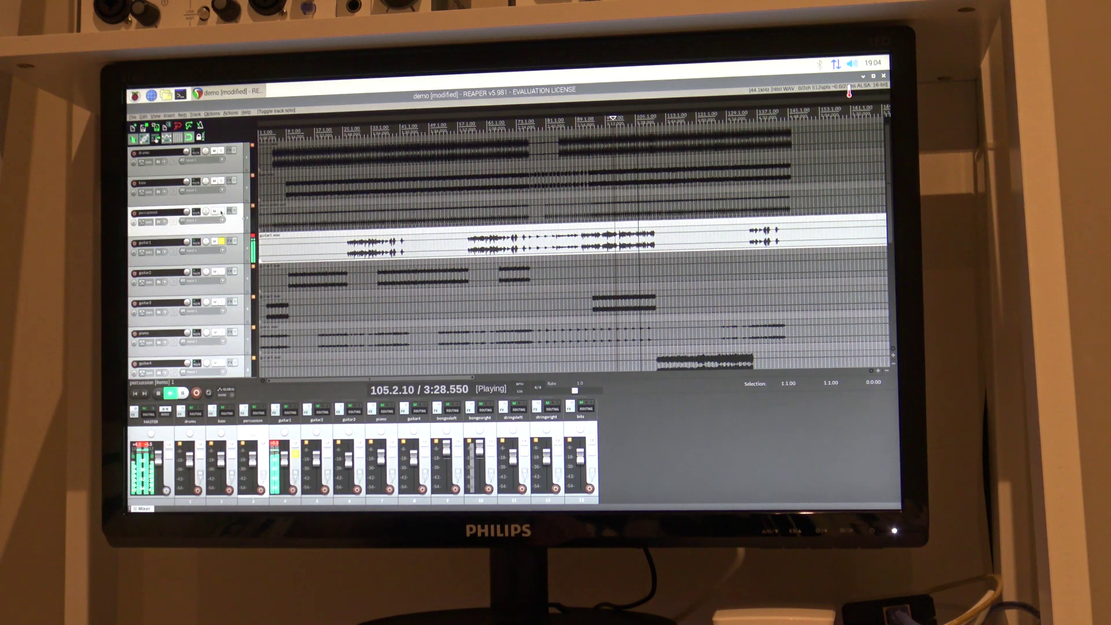
left_click(221, 212)
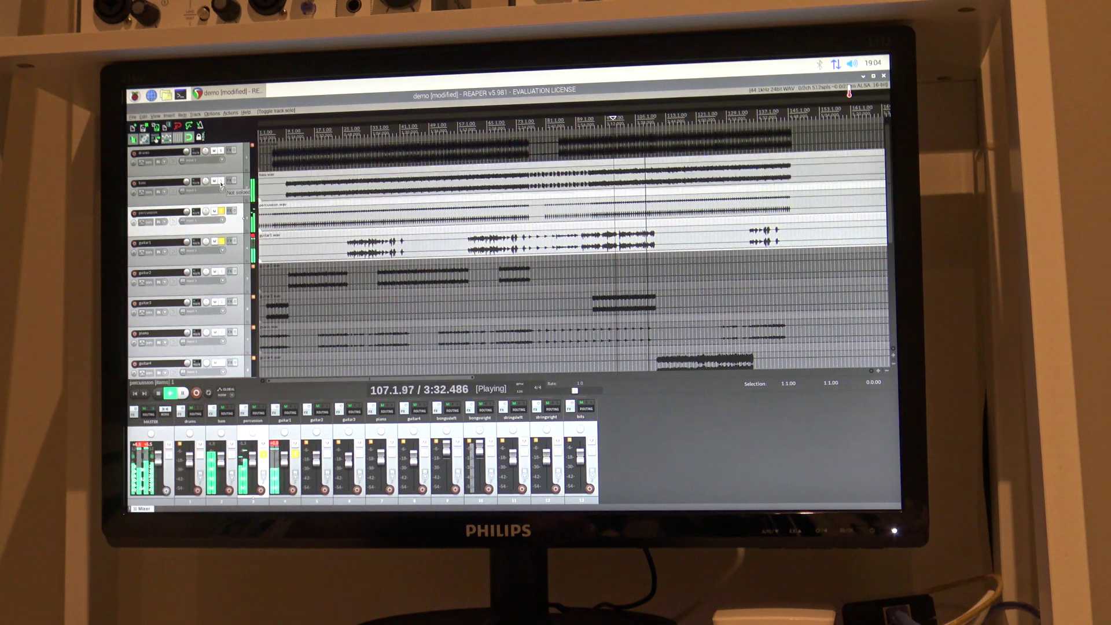
left_click(221, 183)
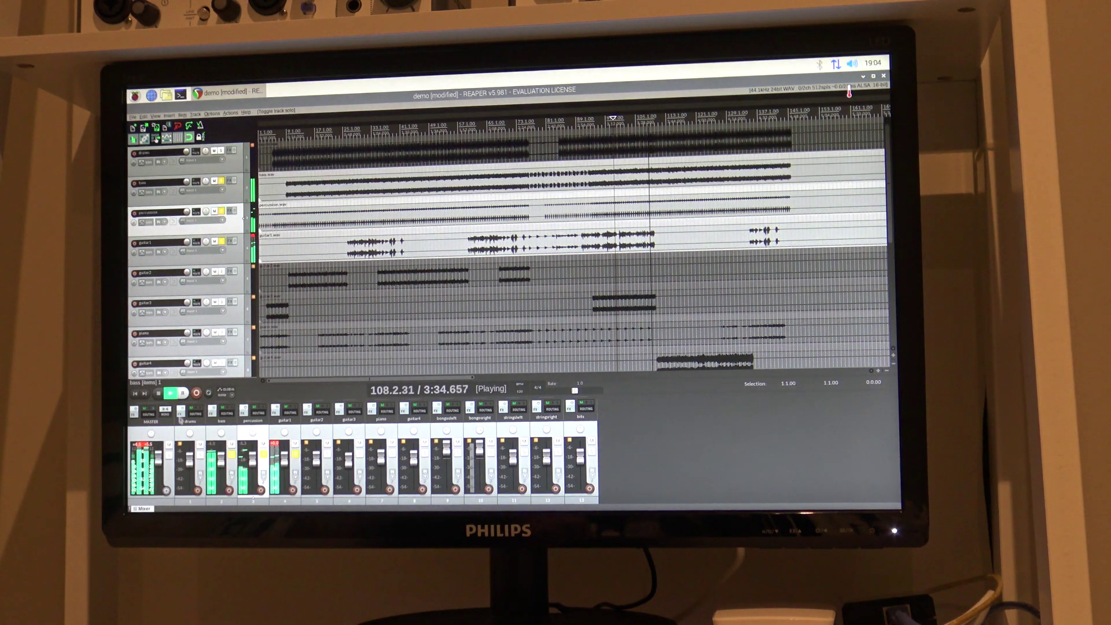
left_click(222, 363)
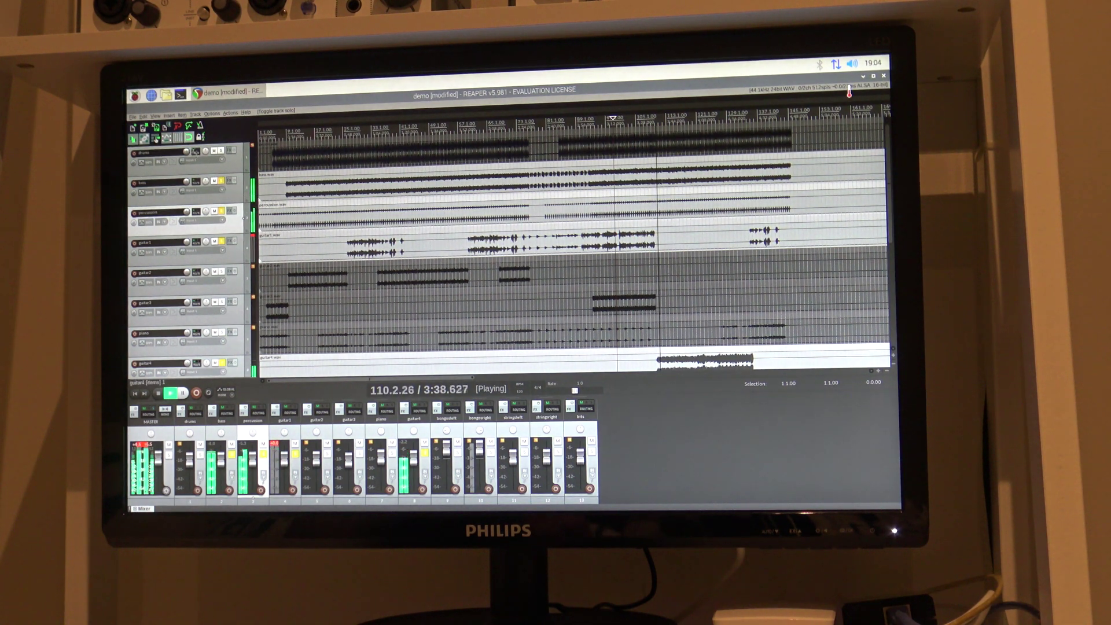
- Add drums to the solo and jump playback ahead to bar 127
left_click(221, 151)
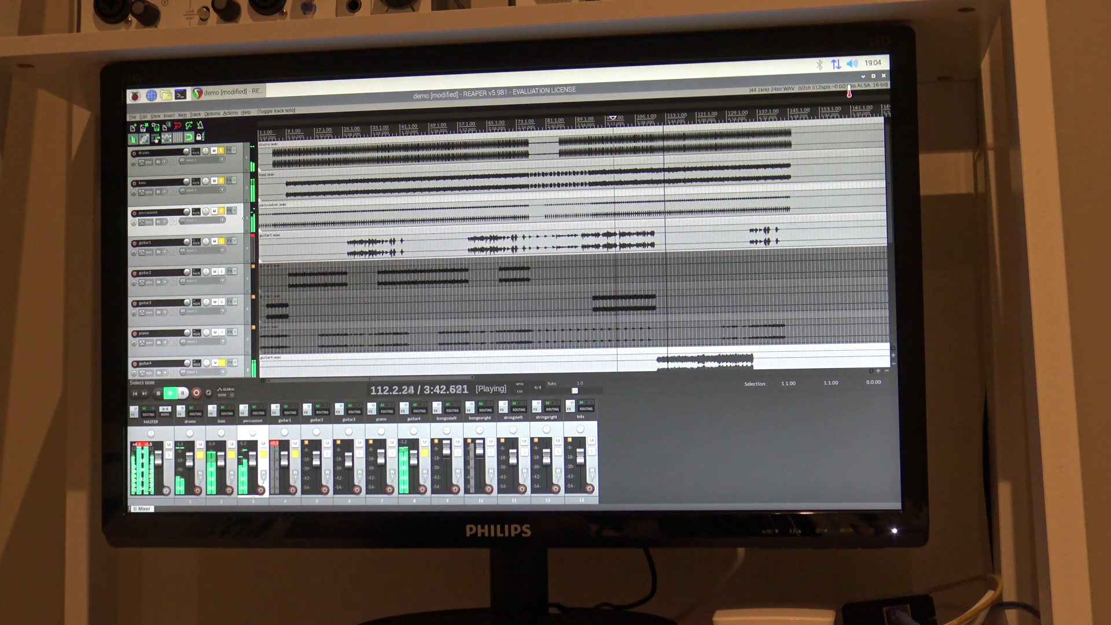
left_click(720, 116)
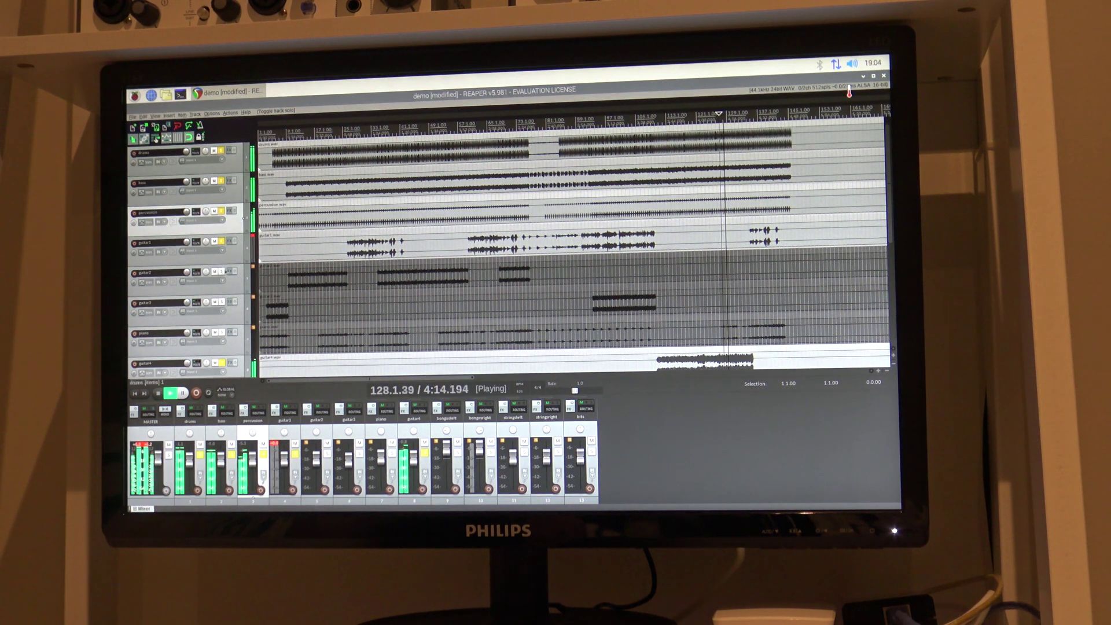
scroll(221, 275, "down", 2)
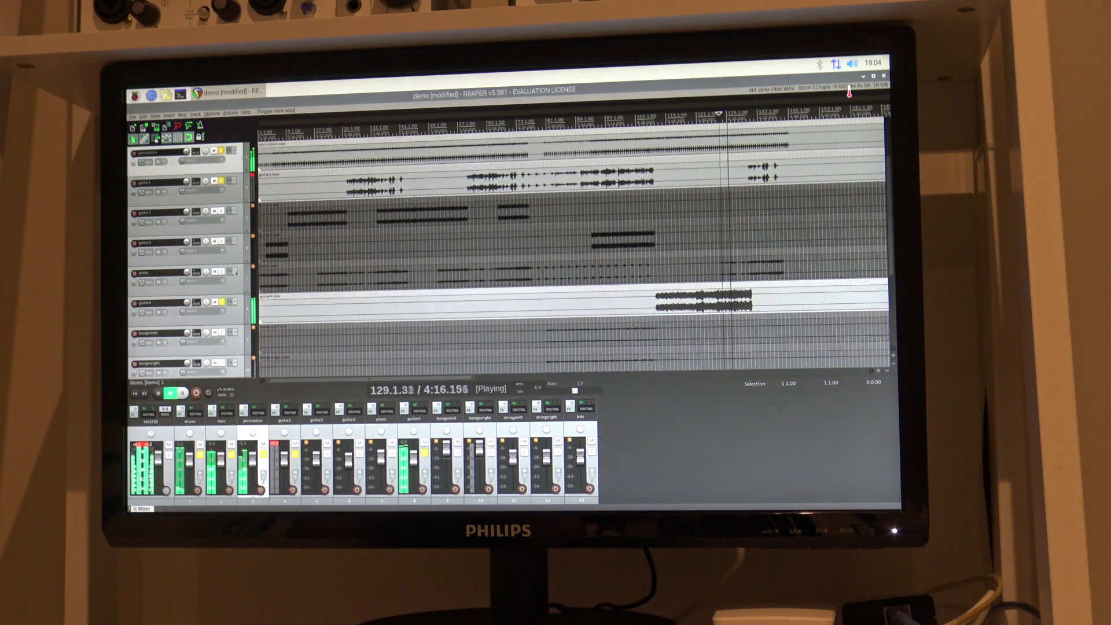